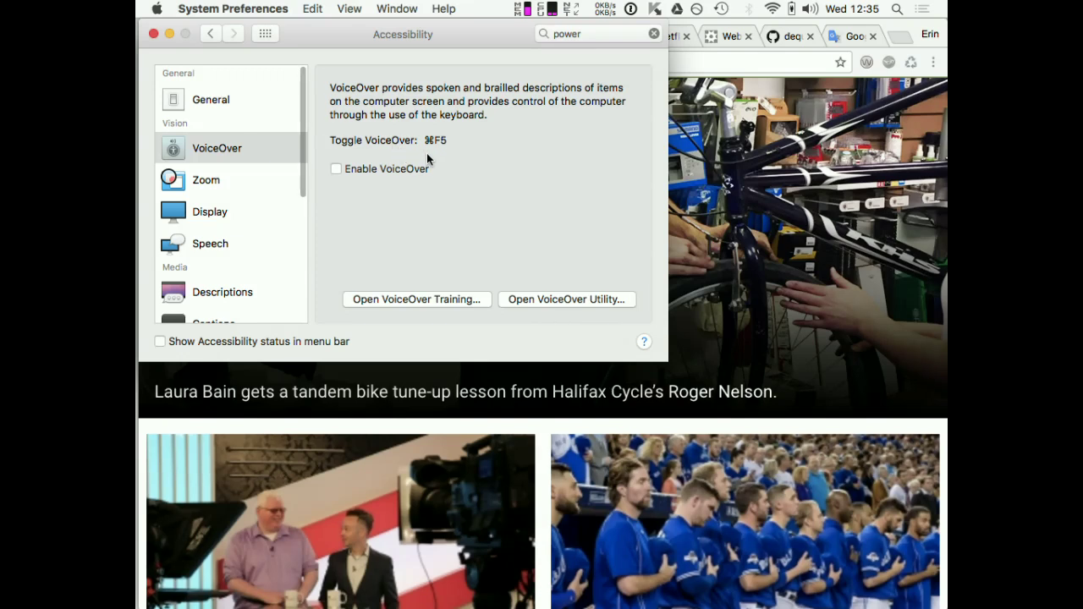
# Go through the VoiceOver and Zoom settings to the Display accessibility settings and turn on grayscale.
pyautogui.click(237, 149)
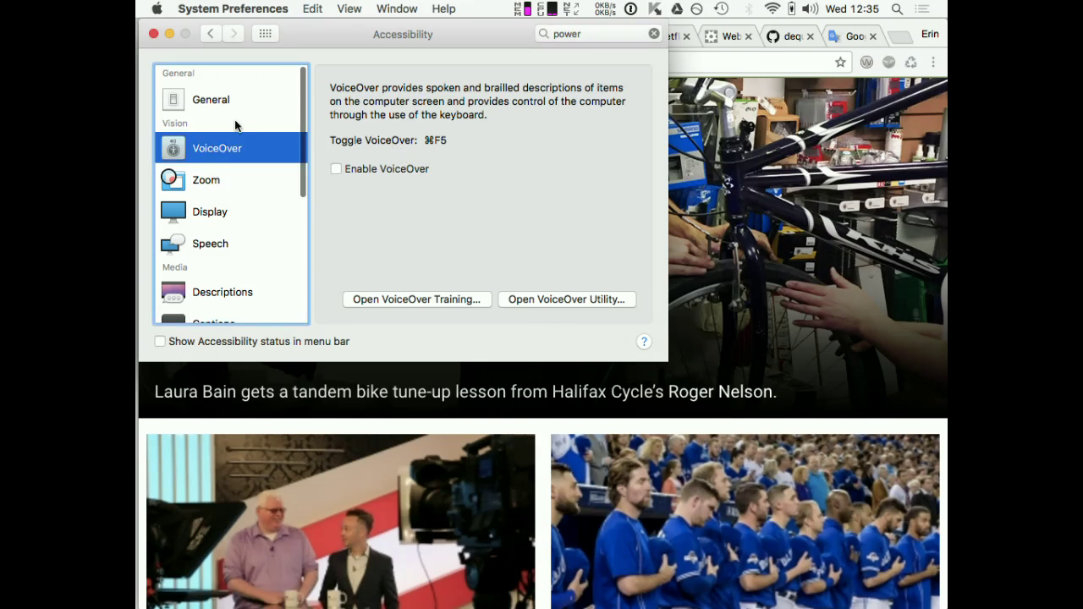
pyautogui.click(241, 101)
pyautogui.click(253, 145)
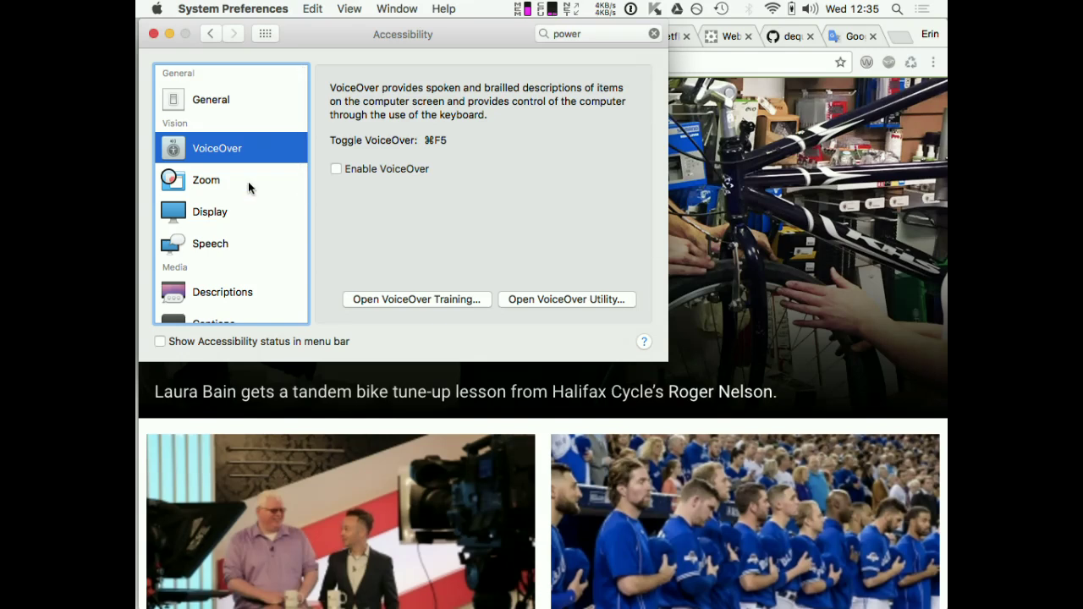
pyautogui.click(249, 186)
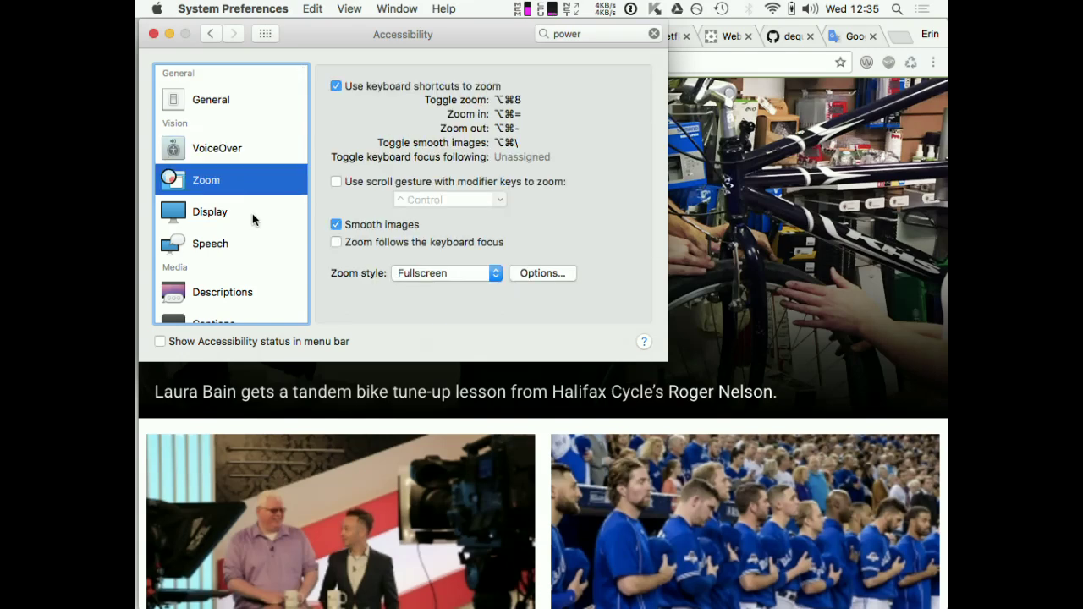
pyautogui.click(254, 217)
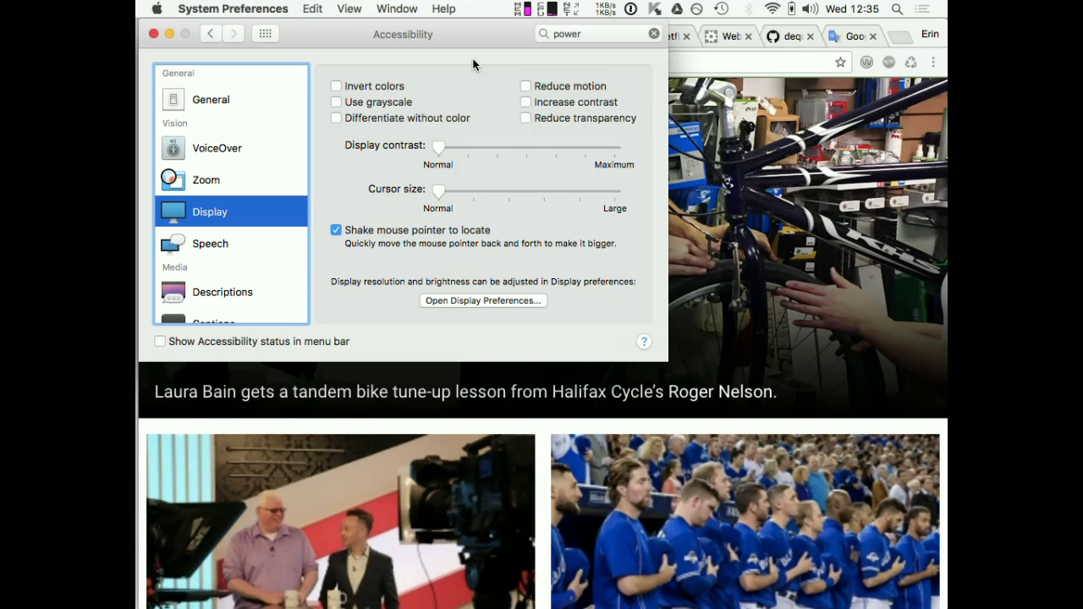
pyautogui.moveTo(482, 51); pyautogui.dragTo(526, 120)
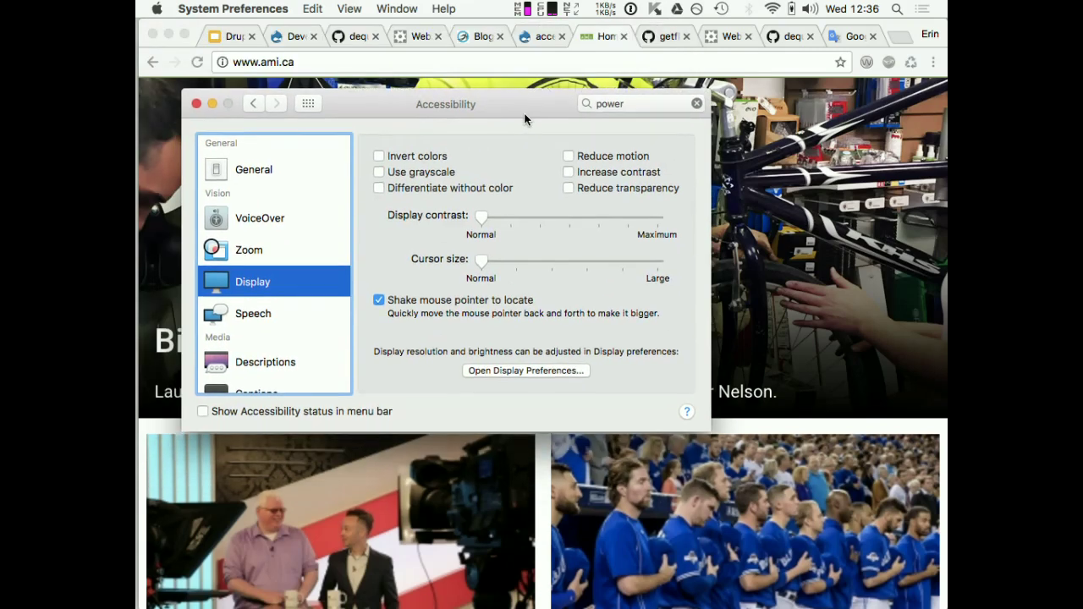
pyautogui.click(420, 171)
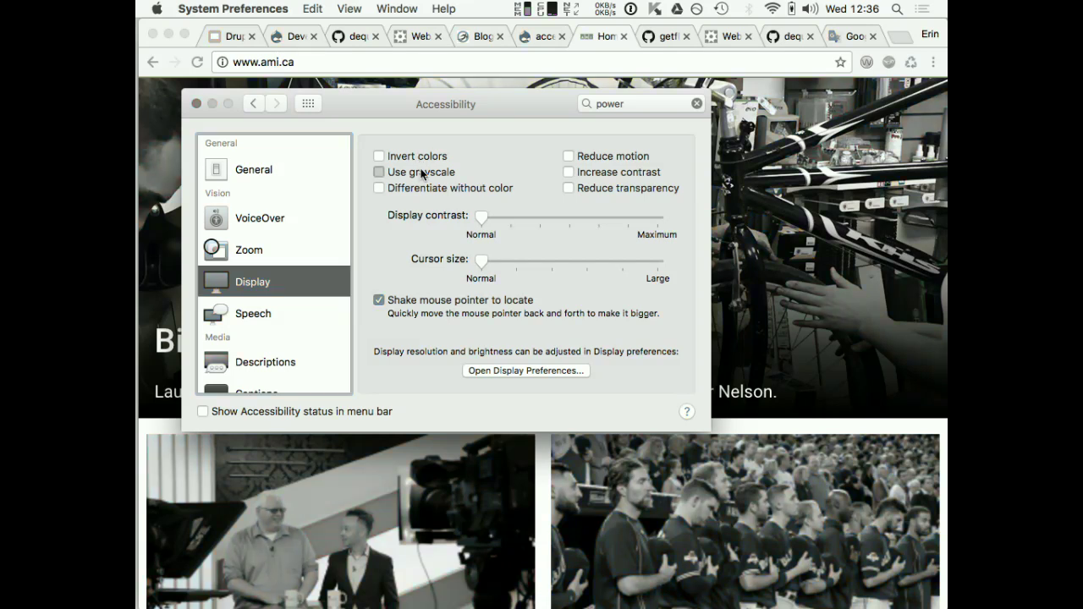
# Examine the AMI homepage in grayscale from header to footer, including its expanded navigation menu.
pyautogui.click(835, 189)
pyautogui.scroll(2, 835, 188)
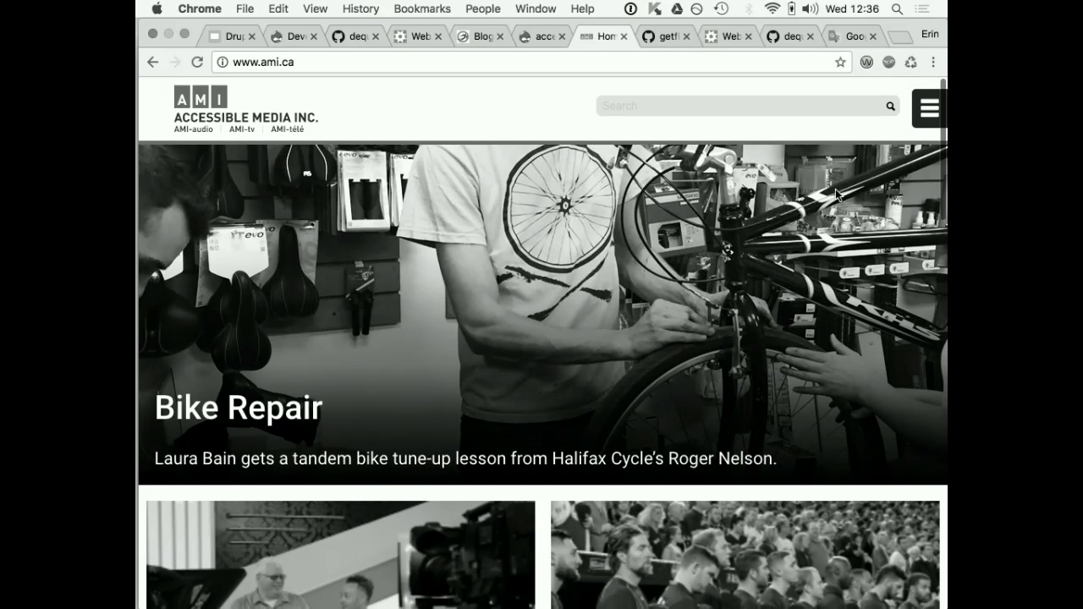
pyautogui.click(928, 108)
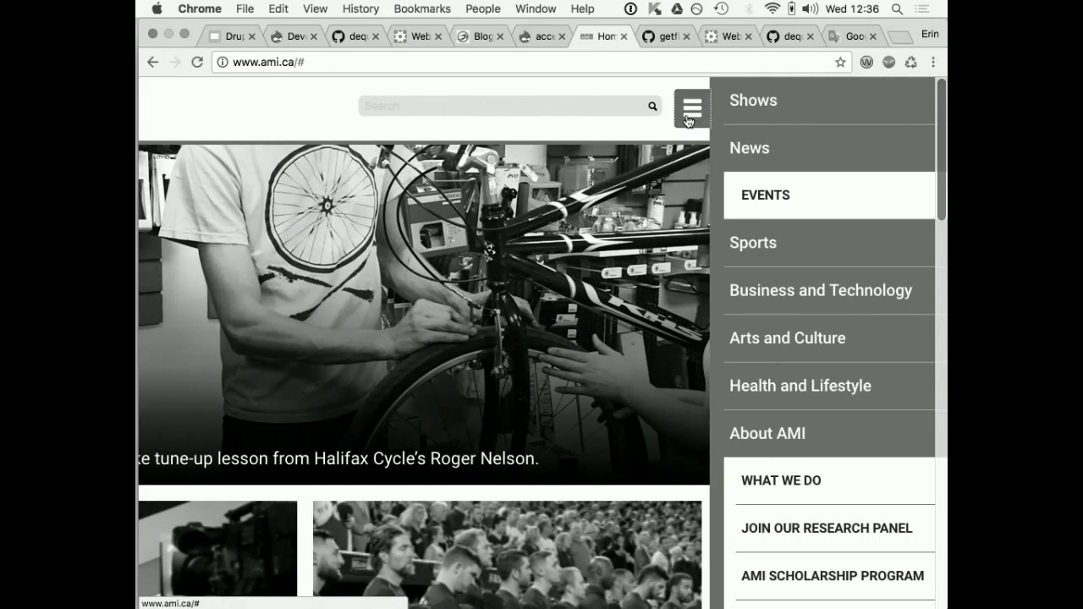
pyautogui.click(702, 107)
pyautogui.scroll(-5, 607, 393)
pyautogui.scroll(-3, 607, 392)
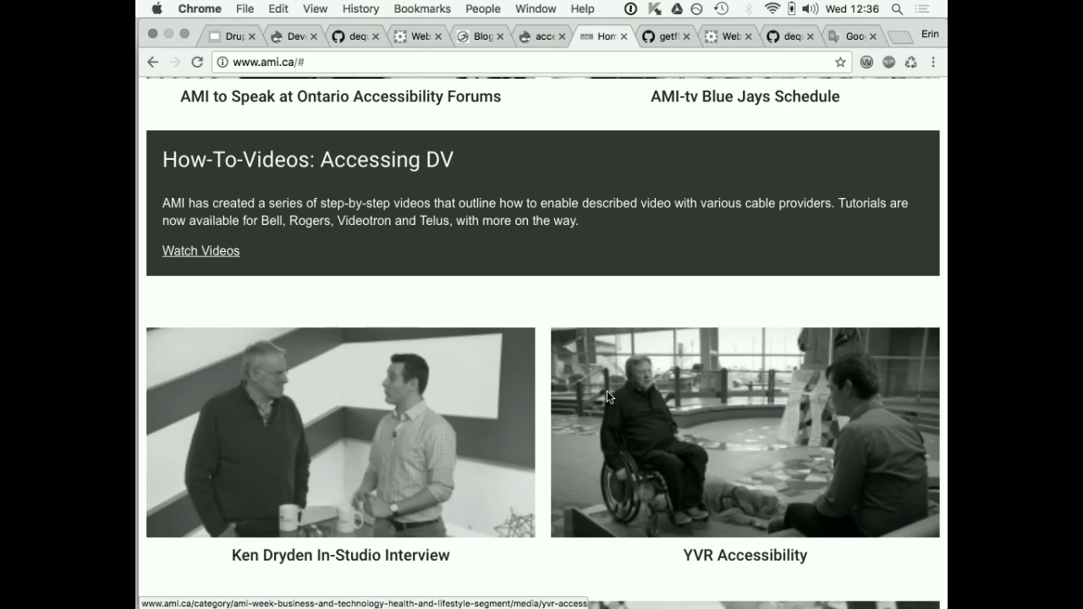
pyautogui.scroll(-5, 607, 391)
pyautogui.scroll(1, 620, 439)
pyautogui.scroll(-5, 619, 439)
pyautogui.scroll(-1, 619, 439)
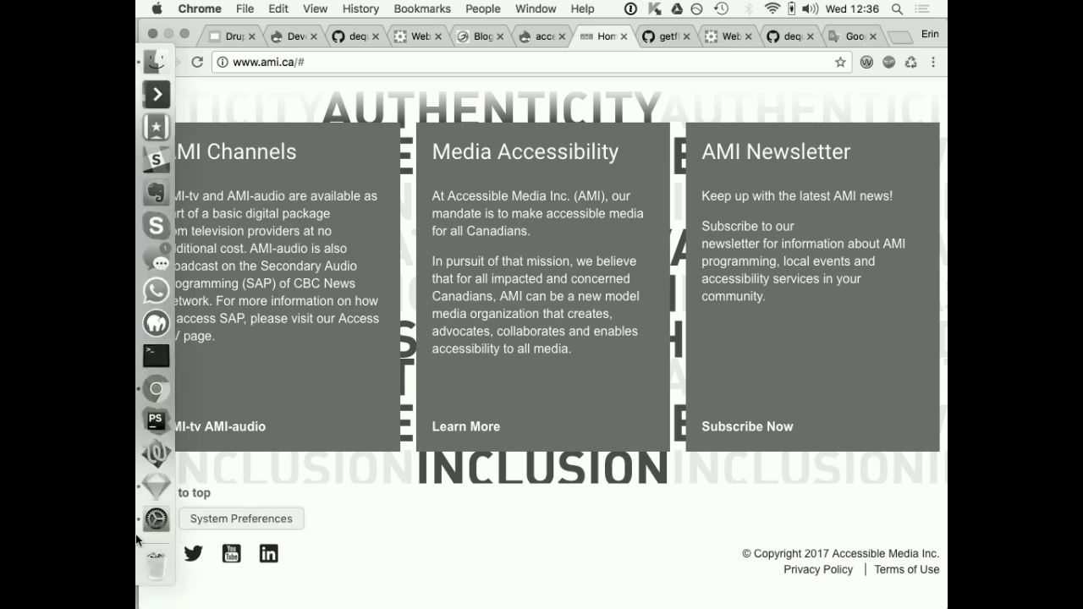
# Return to the Display accessibility settings and switch Increase contrast on and back off.
pyautogui.click(156, 518)
pyautogui.click(425, 190)
pyautogui.click(433, 191)
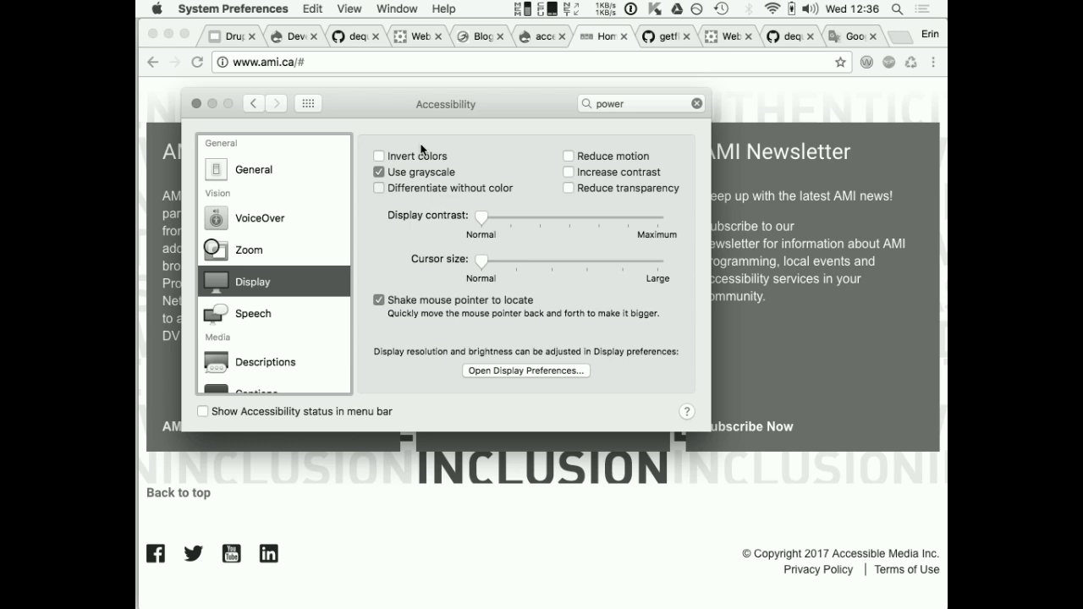
pyautogui.click(625, 173)
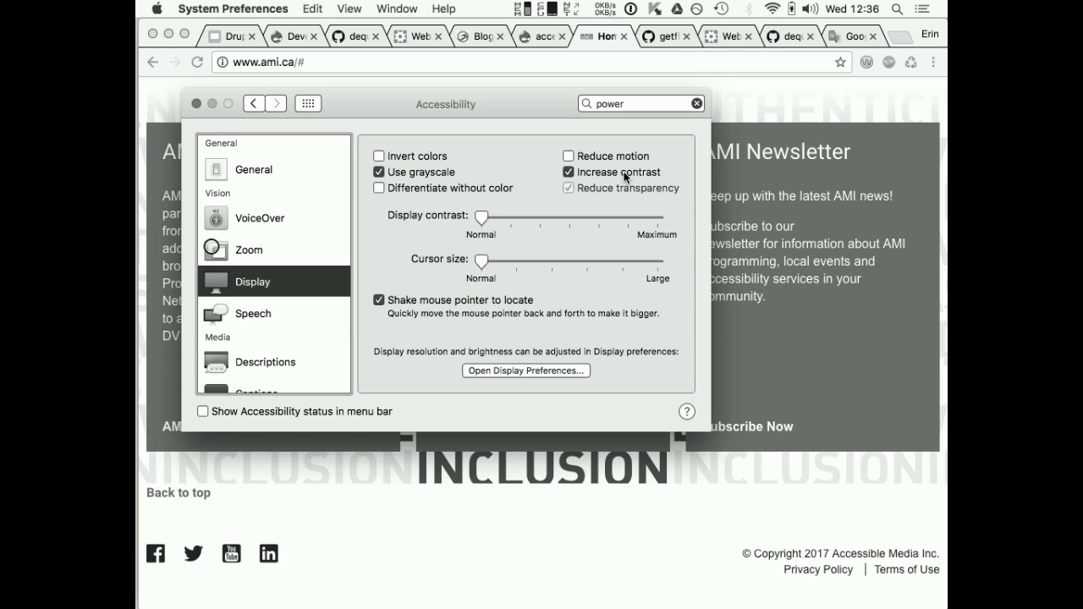
pyautogui.click(625, 173)
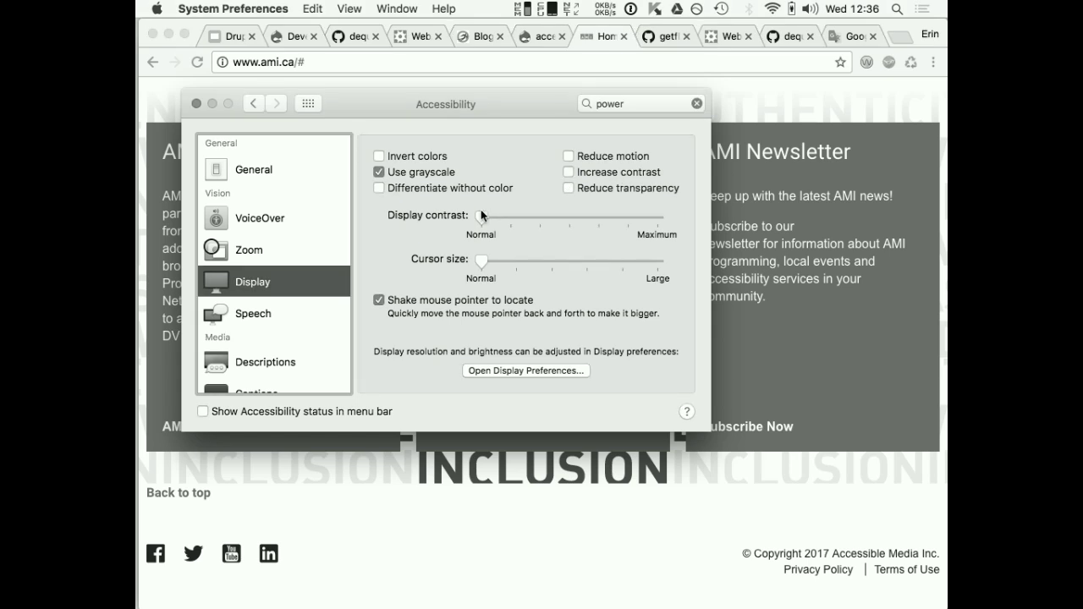
# Raise the display contrast to Maximum and check how the web page behind the settings looks.
pyautogui.moveTo(480, 216); pyautogui.dragTo(669, 226)
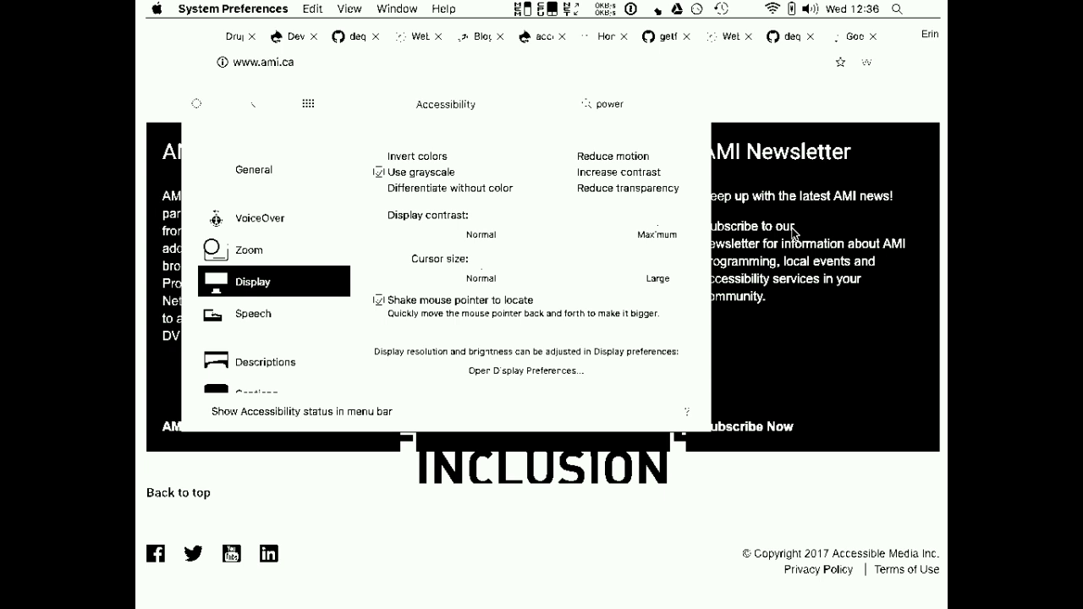
pyautogui.scroll(10, 791, 232)
pyautogui.scroll(10, 791, 232)
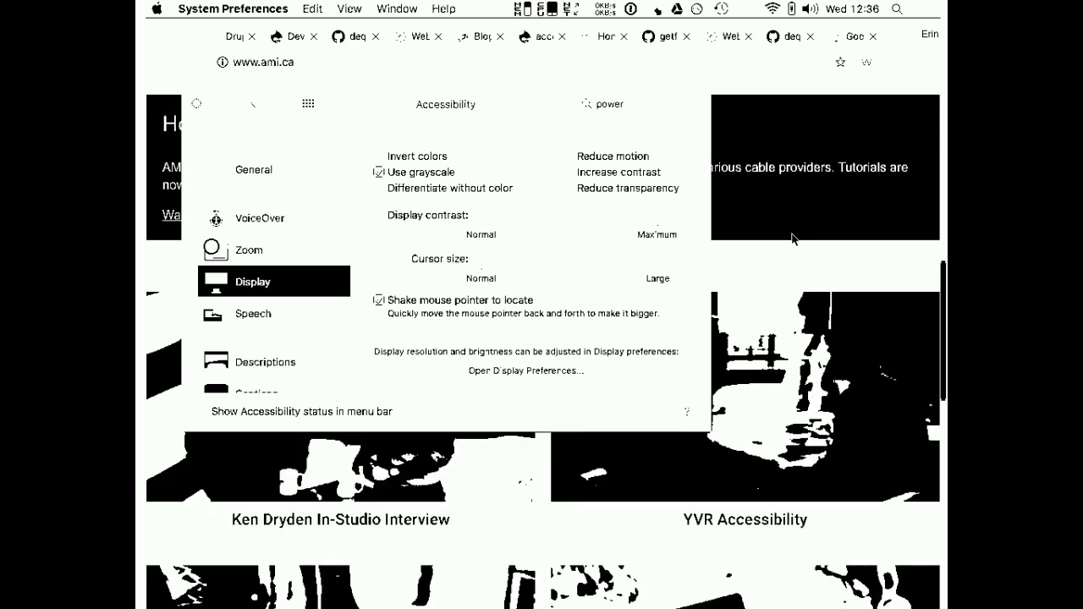
# Lower the display contrast to about midway, move the settings window aside, and check the site's header and navigation menu.
pyautogui.moveTo(669, 225); pyautogui.dragTo(569, 218)
pyautogui.moveTo(519, 109); pyautogui.dragTo(225, 218)
pyautogui.scroll(5, 870, 292)
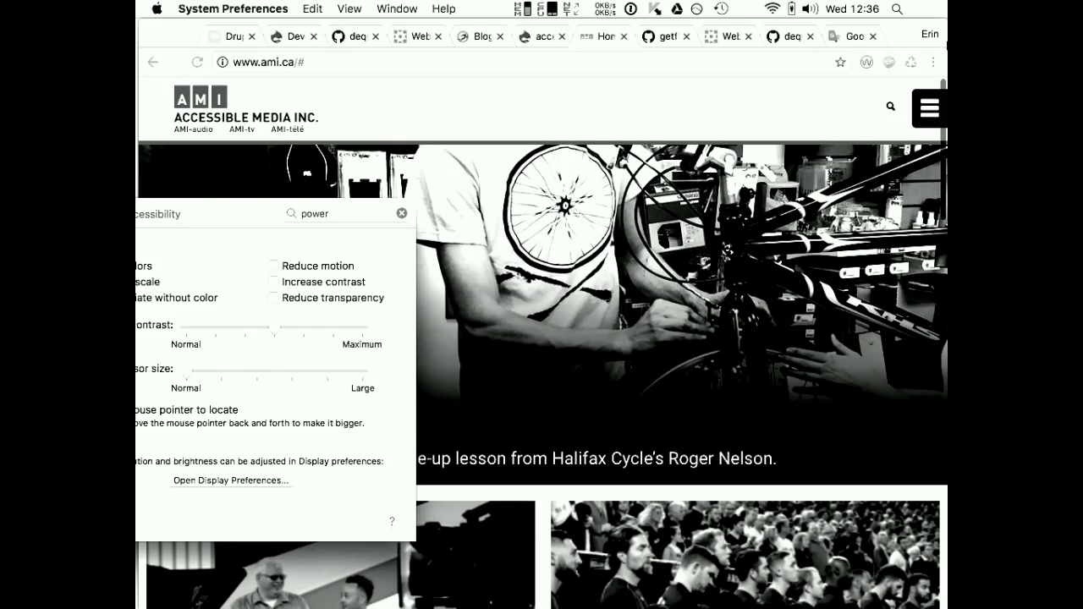
pyautogui.click(925, 110)
pyautogui.click(926, 111)
pyautogui.click(685, 106)
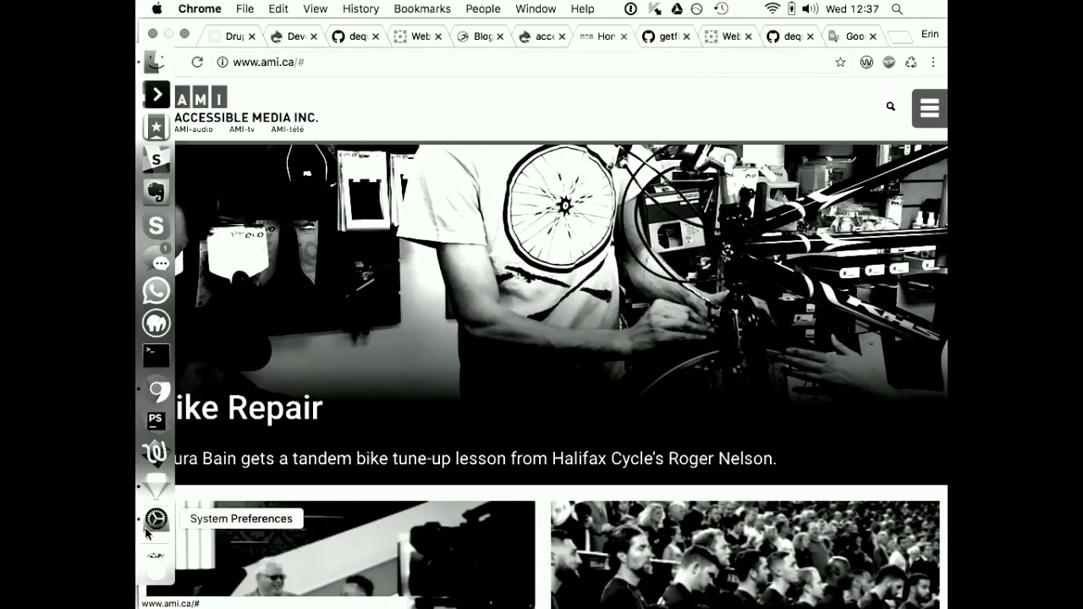
# Bring the Accessibility settings back into full view, turn off grayscale, and reset the display contrast to Normal.
pyautogui.click(154, 515)
pyautogui.moveTo(246, 213); pyautogui.dragTo(677, 113)
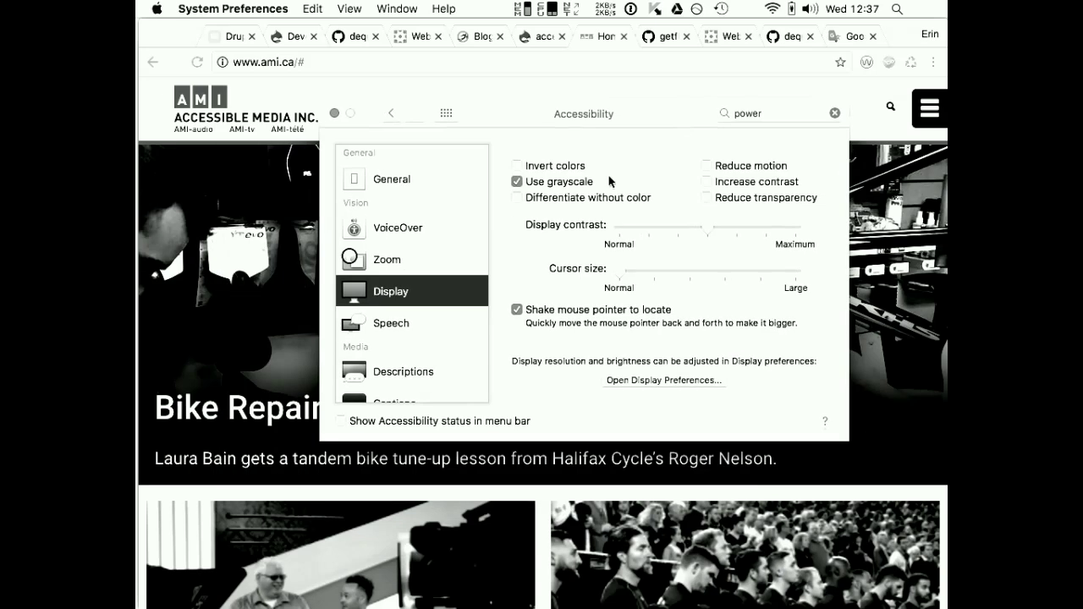
pyautogui.click(548, 181)
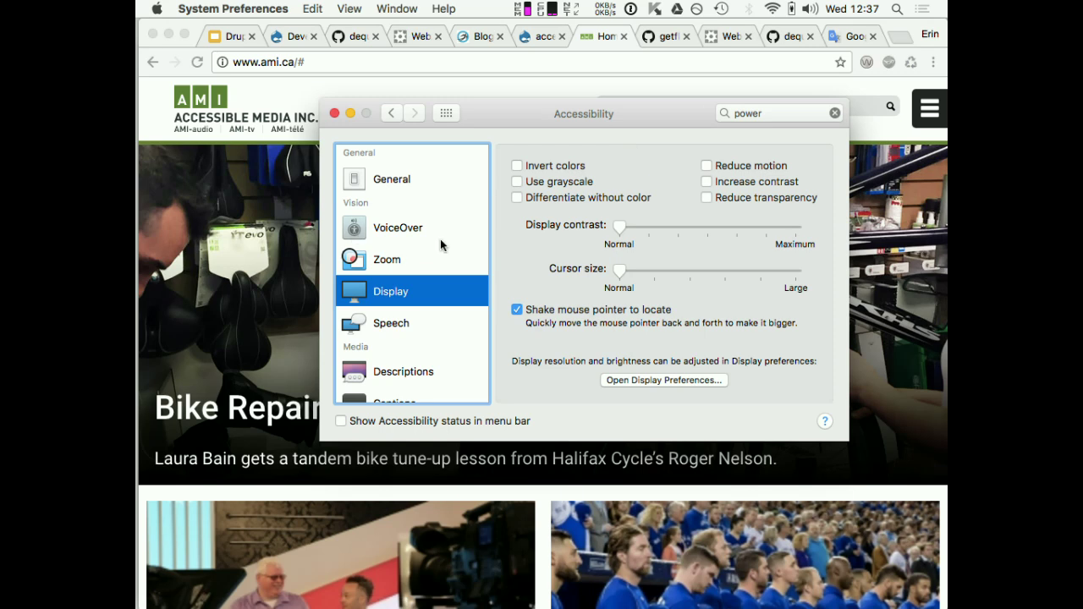
# Open the Zoom accessibility settings, magnify the screen with fullscreen zoom, and return to the AMI website.
pyautogui.click(386, 259)
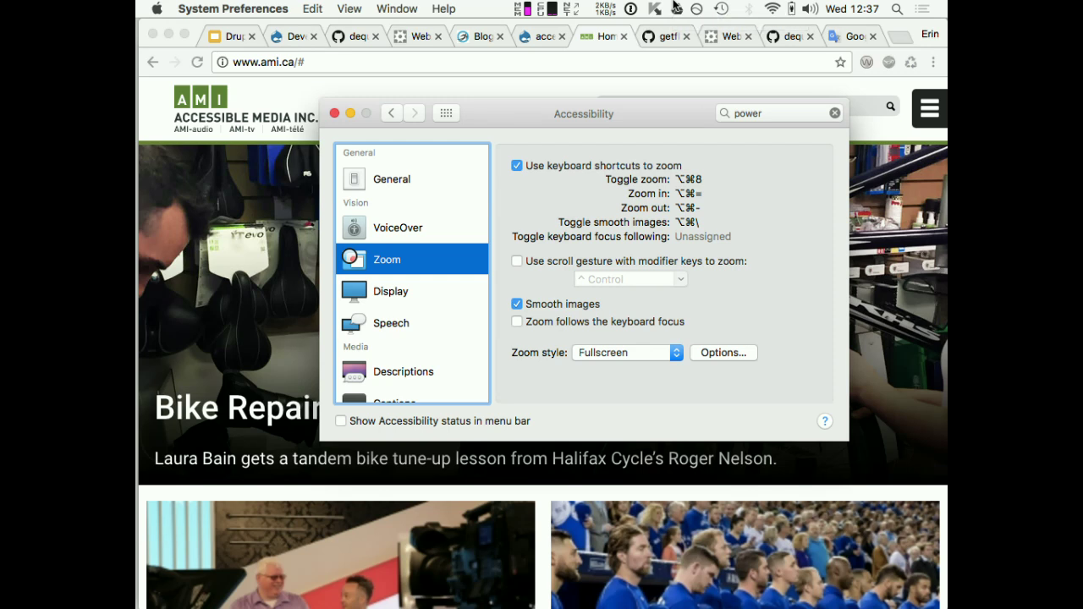
pyautogui.press('alt+super+8')
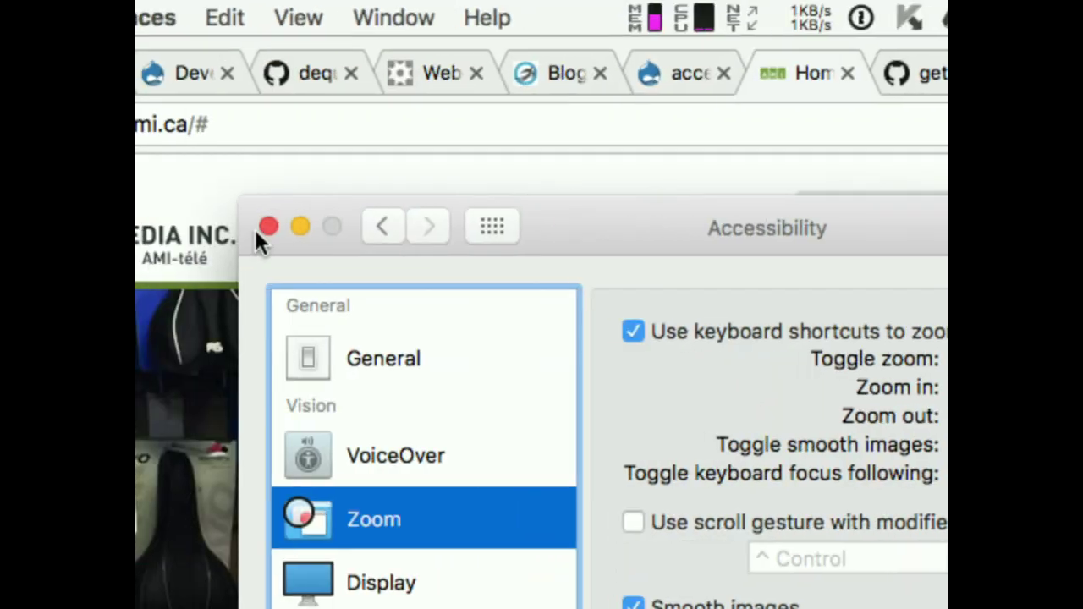
pyautogui.click(264, 227)
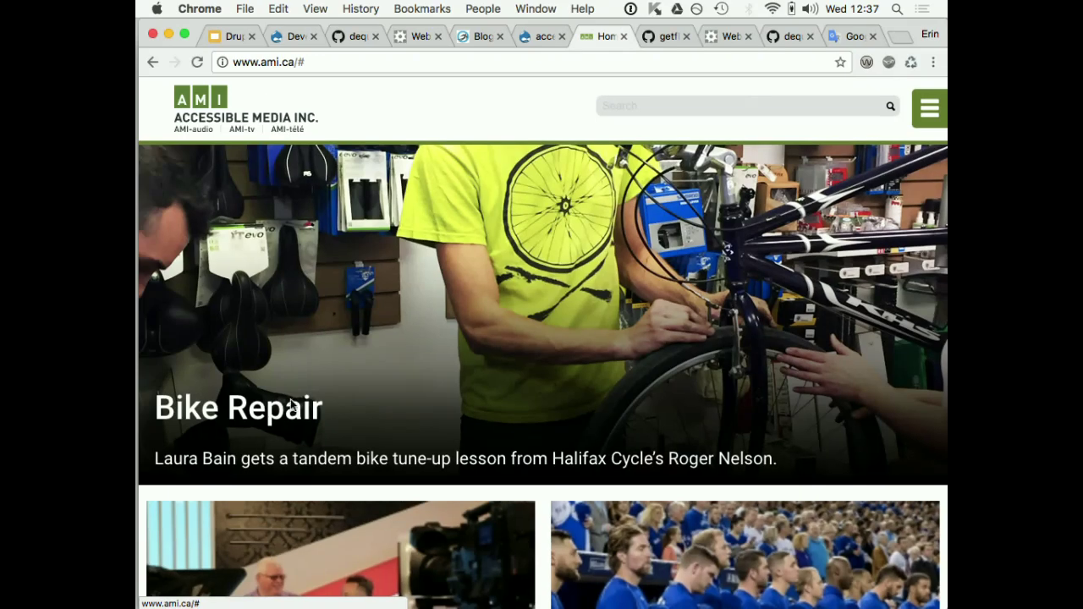
# Return to the Accessibility settings in System Preferences and enable VoiceOver.
pyautogui.click(154, 518)
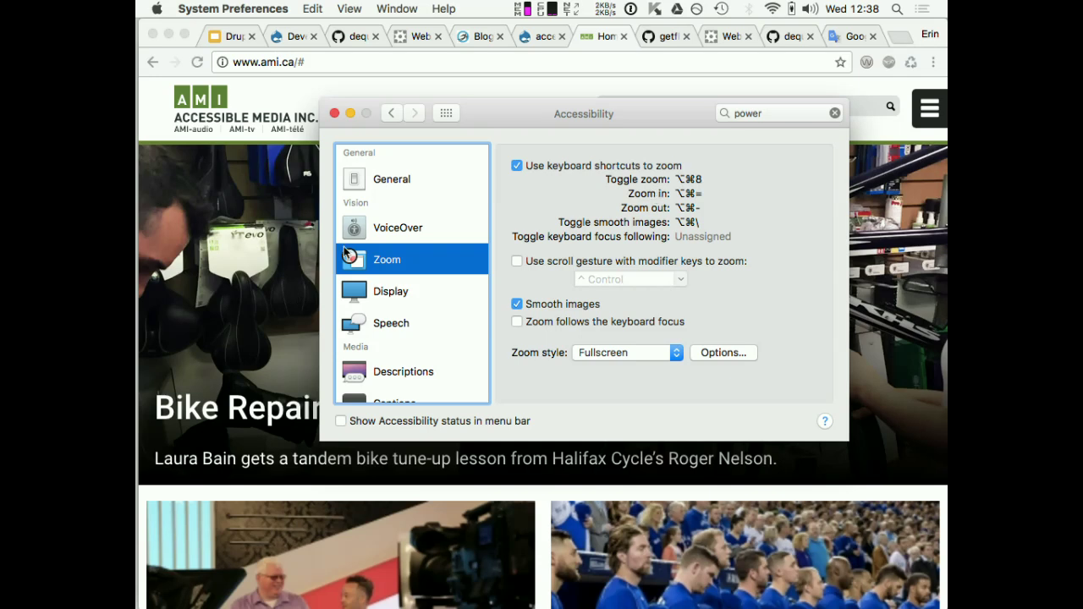
pyautogui.click(395, 232)
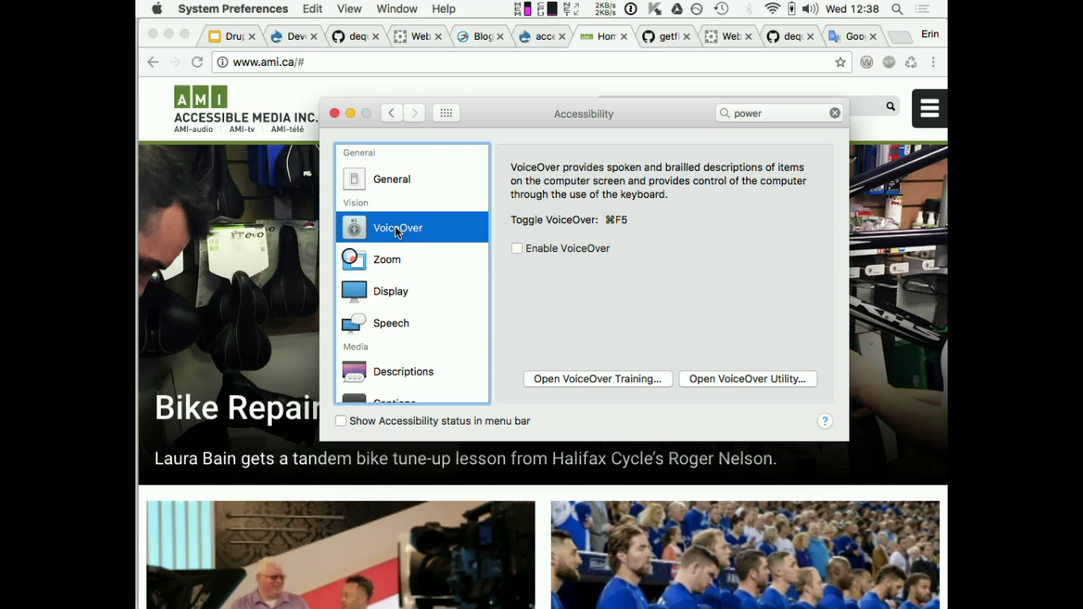
pyautogui.click(576, 249)
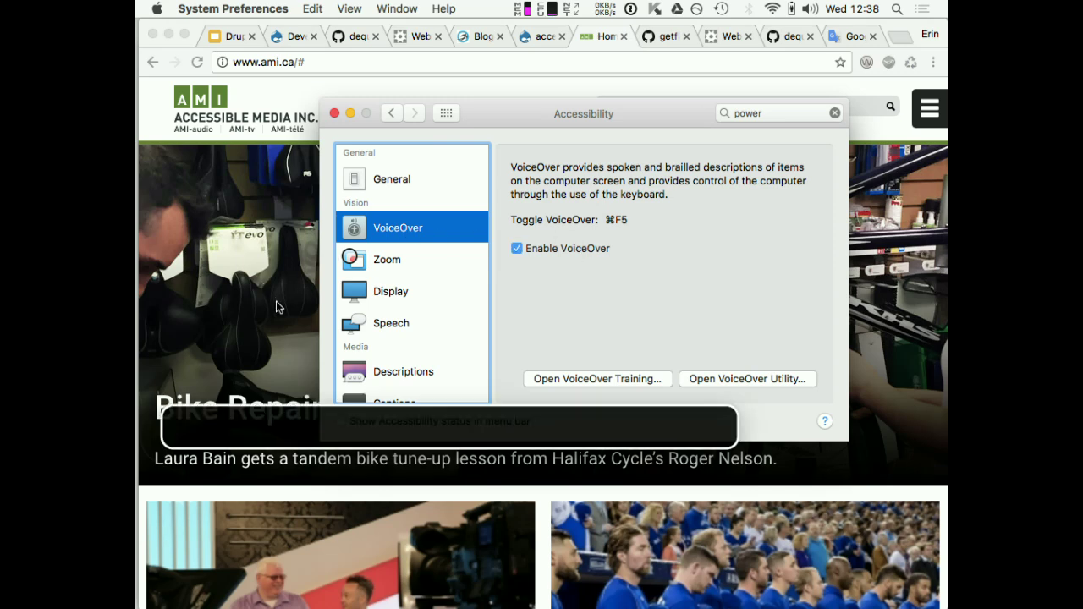
# Switch to the AMI website in Chrome, move the VoiceOver caption panel lower on the page, and mute the sound.
pyautogui.click(292, 63)
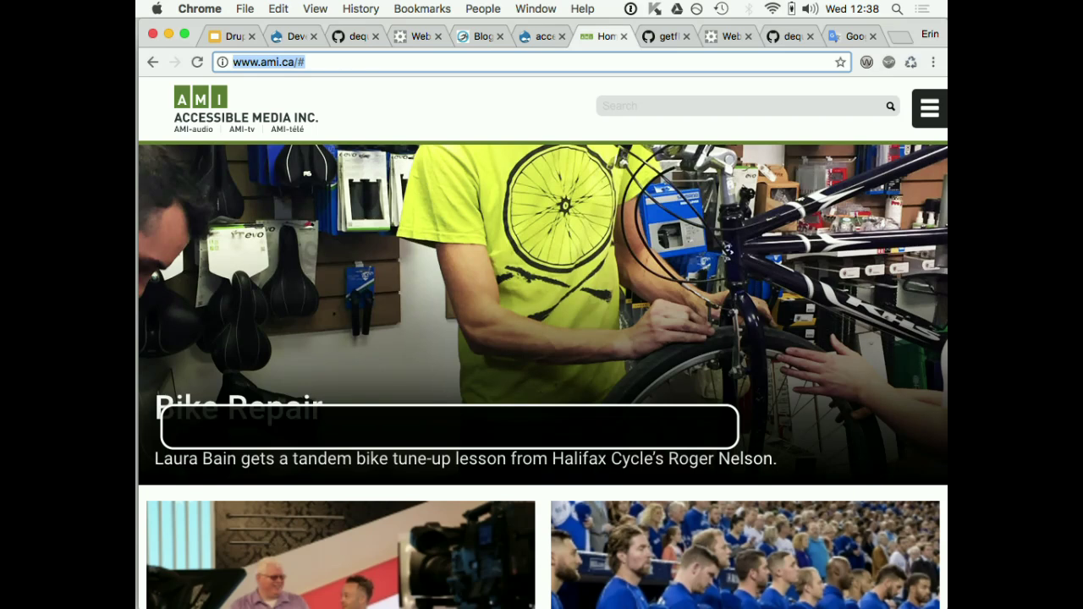
pyautogui.moveTo(406, 438); pyautogui.dragTo(538, 597)
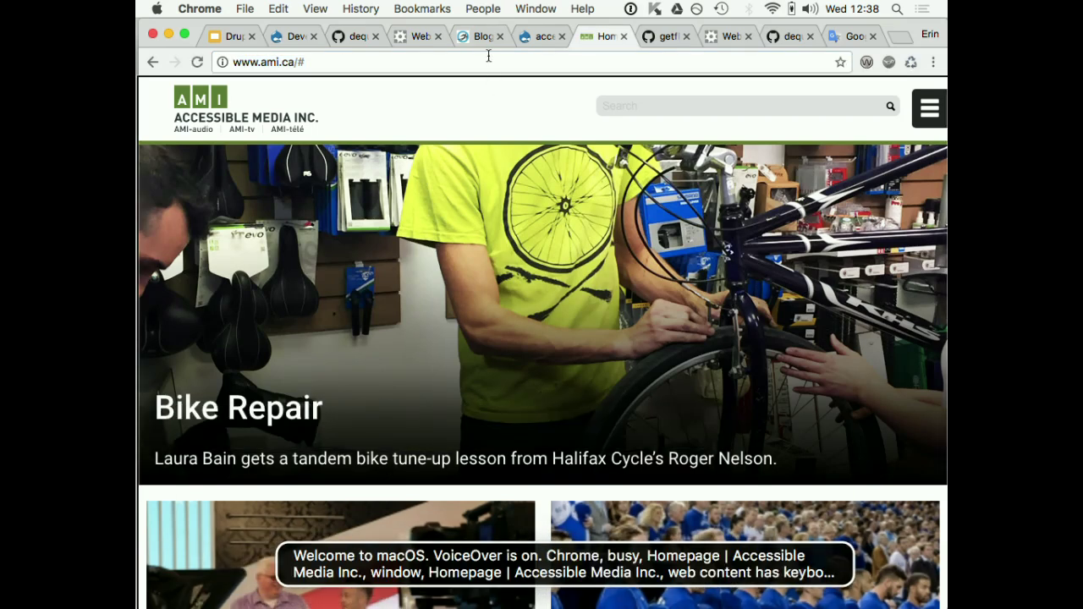
pyautogui.press('XF86AudioMute')
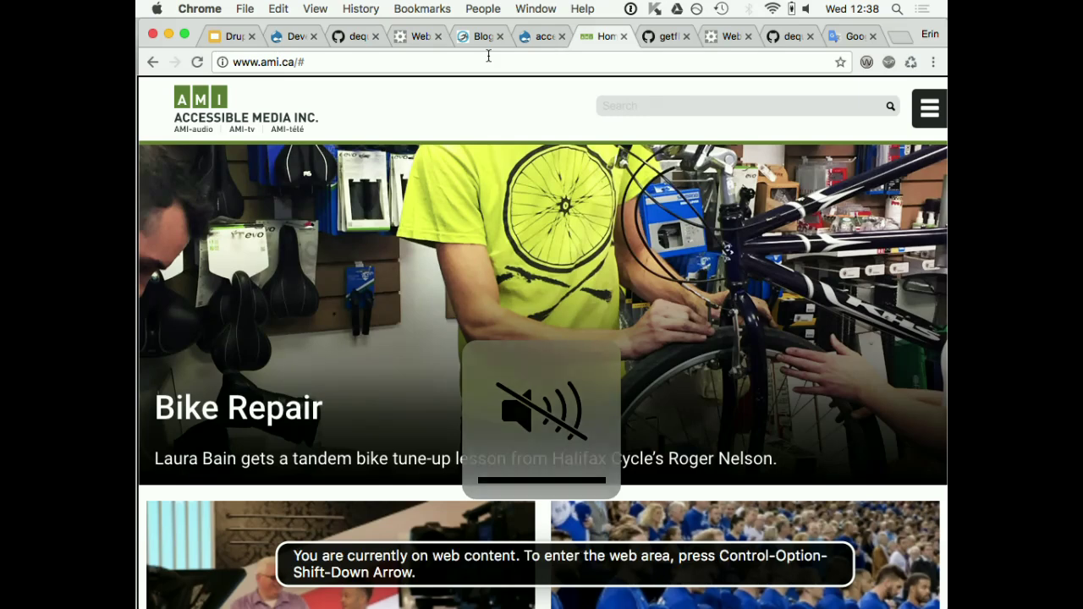
# Move keyboard focus from the address bar to the "Skip to main content" link and follow it.
pyautogui.click(488, 58)
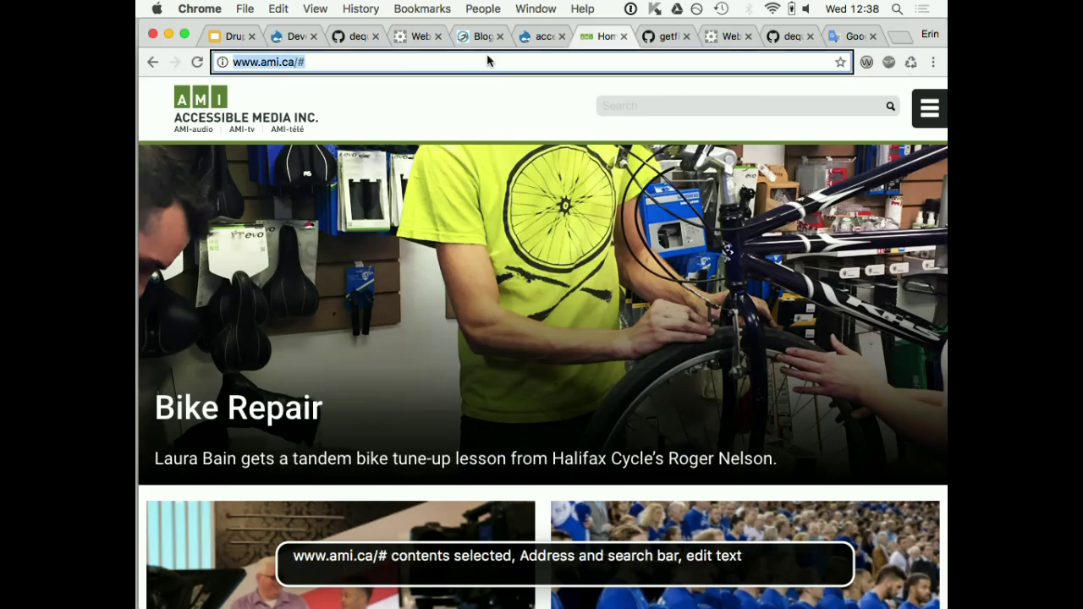
pyautogui.press('Tab')
pyautogui.press('Tab')
pyautogui.press('Tab')
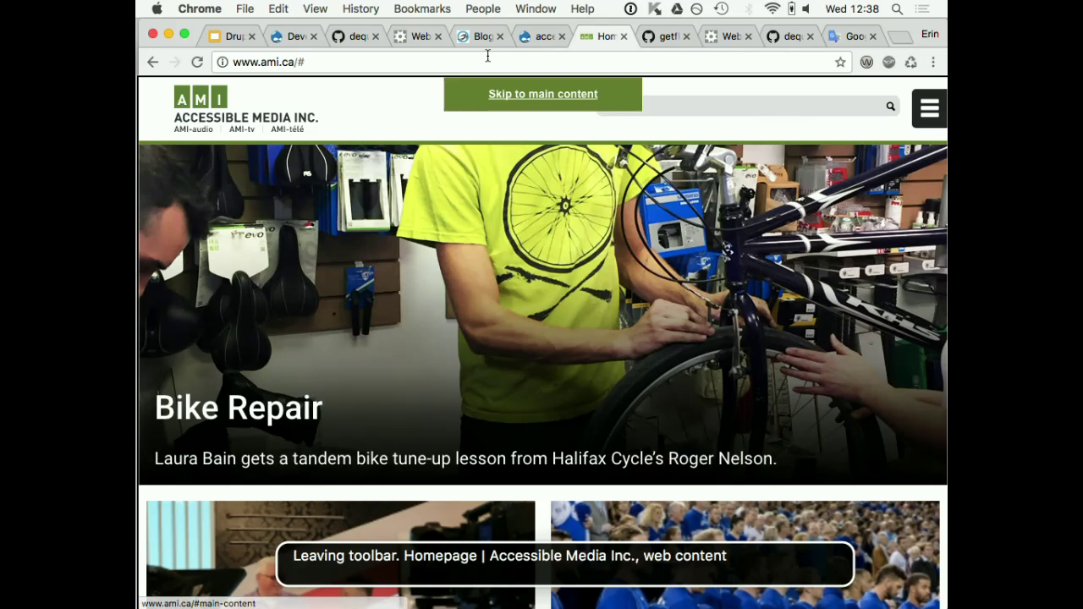
pyautogui.press('Return')
# Step the VoiceOver cursor forward through the article headings and the "How-To-Videos: Accessing DV" section of the main content.
pyautogui.hotkey('ctrl', 'alt', 'Right')
pyautogui.hotkey('ctrl', 'alt', 'Right')
pyautogui.hotkey('ctrl', 'alt', 'Right')
pyautogui.hotkey('ctrl', 'alt', 'Right')
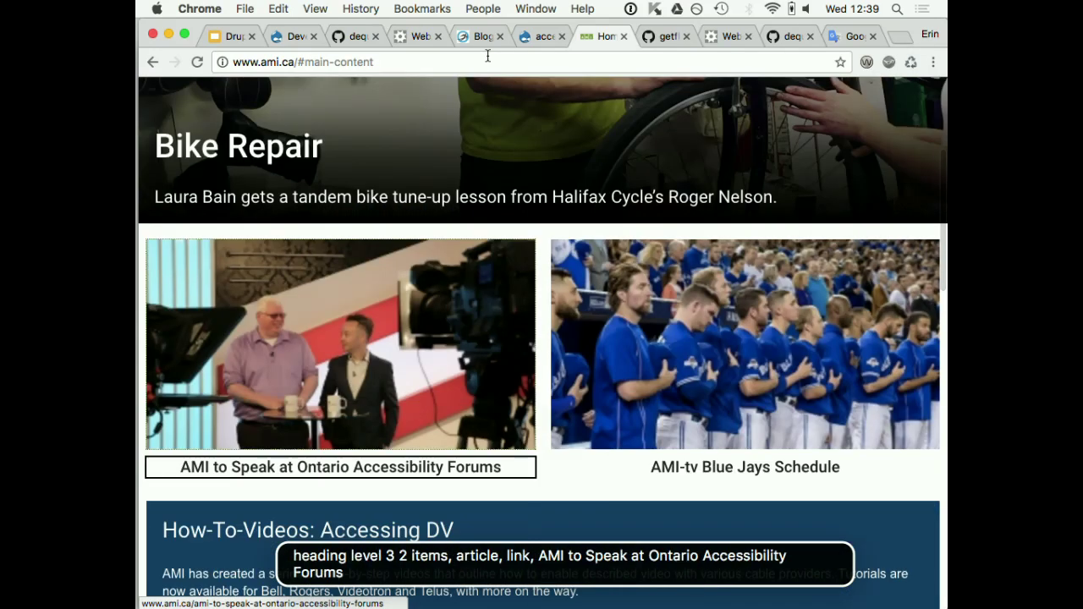
pyautogui.hotkey('ctrl', 'alt', 'Right')
pyautogui.hotkey('ctrl', 'alt', 'Right')
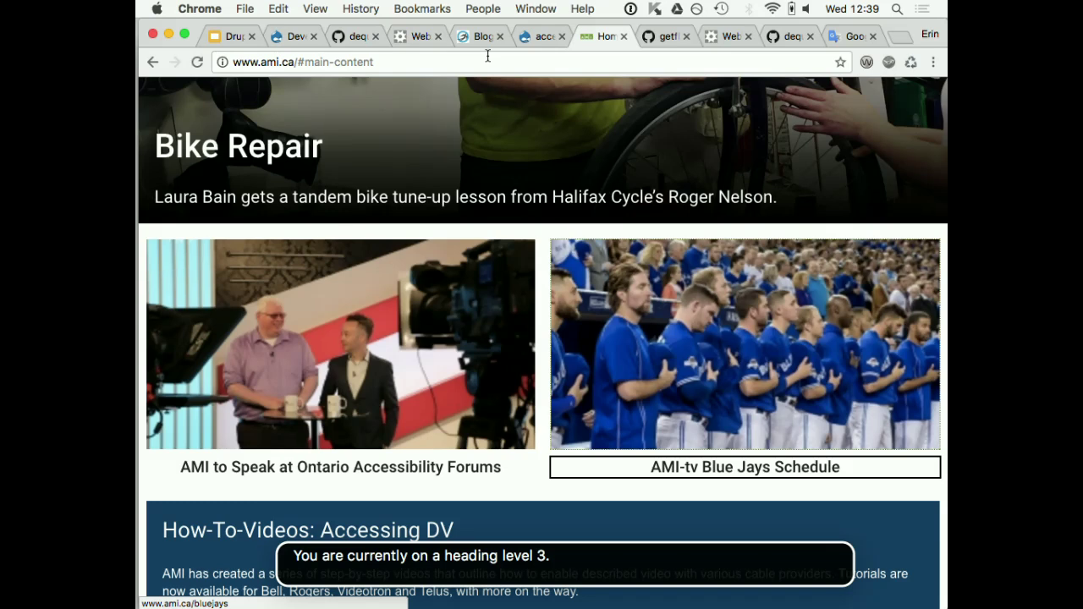
pyautogui.hotkey('ctrl', 'alt', 'Right')
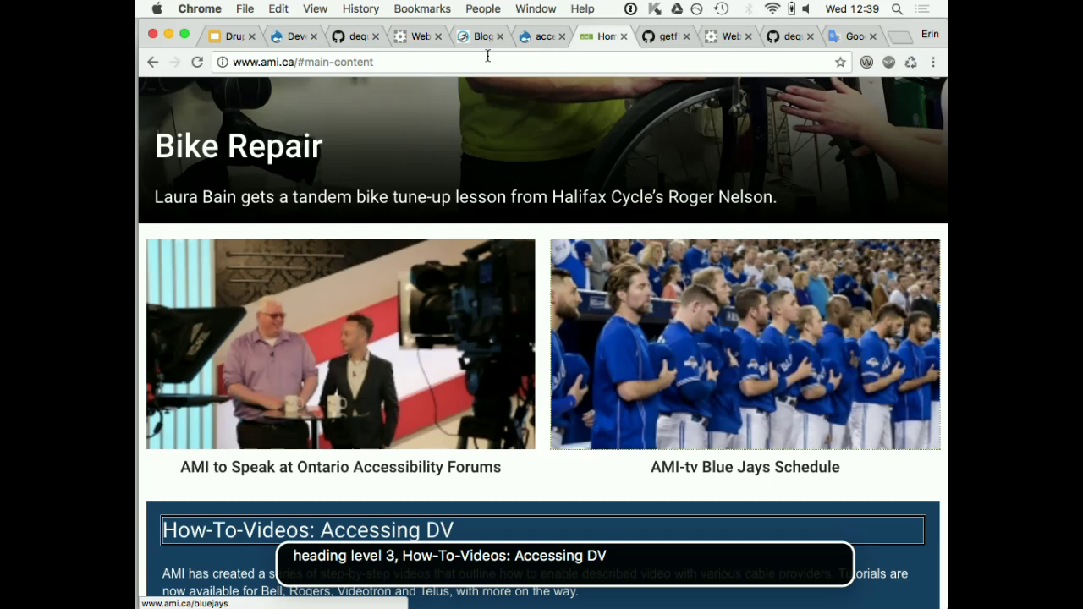
pyautogui.hotkey('ctrl', 'alt', 'Right')
pyautogui.hotkey('ctrl', 'alt', 'Right')
pyautogui.hotkey('ctrl', 'alt', 'Right')
# Step the VoiceOver cursor backward through the page to the Submit search button in the header.
pyautogui.hotkey('ctrl', 'alt', 'Left')
pyautogui.hotkey('ctrl', 'alt', 'Left')
pyautogui.hotkey('ctrl', 'alt', 'Left')
pyautogui.hotkey('ctrl', 'alt', 'Left')
pyautogui.hotkey('ctrl', 'alt', 'Left')
pyautogui.hotkey('ctrl', 'alt', 'Left')
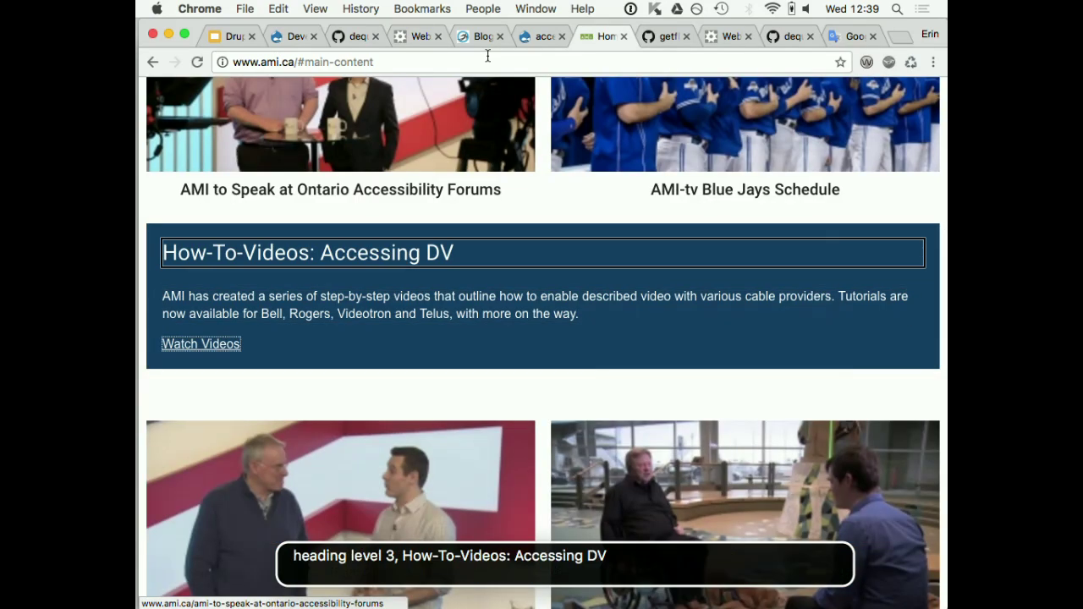
pyautogui.hotkey('ctrl', 'alt', 'Left')
pyautogui.hotkey('ctrl', 'alt', 'Left')
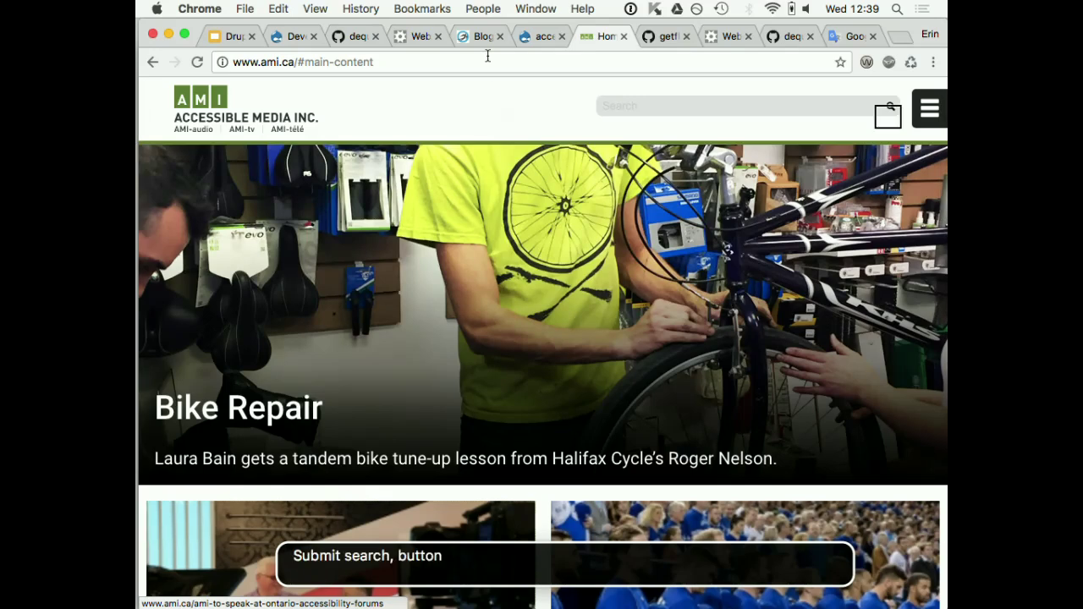
# Search the AMI site for "dv guide" and open the "What is Described Video?" result.
pyautogui.hotkey('ctrl', 'alt', 'Left')
pyautogui.write('dv guide')
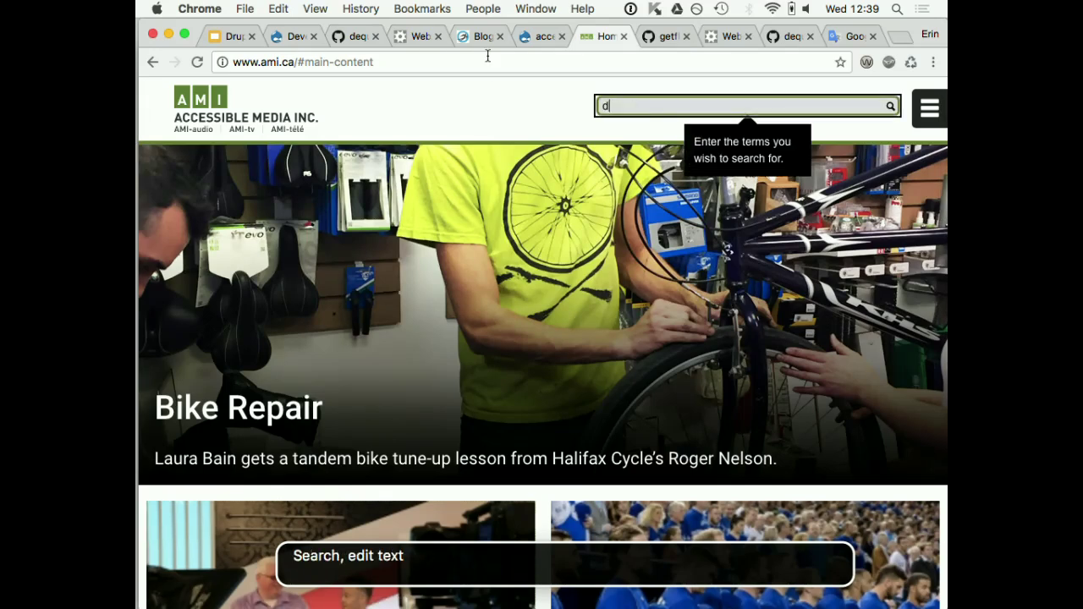
pyautogui.press('Return')
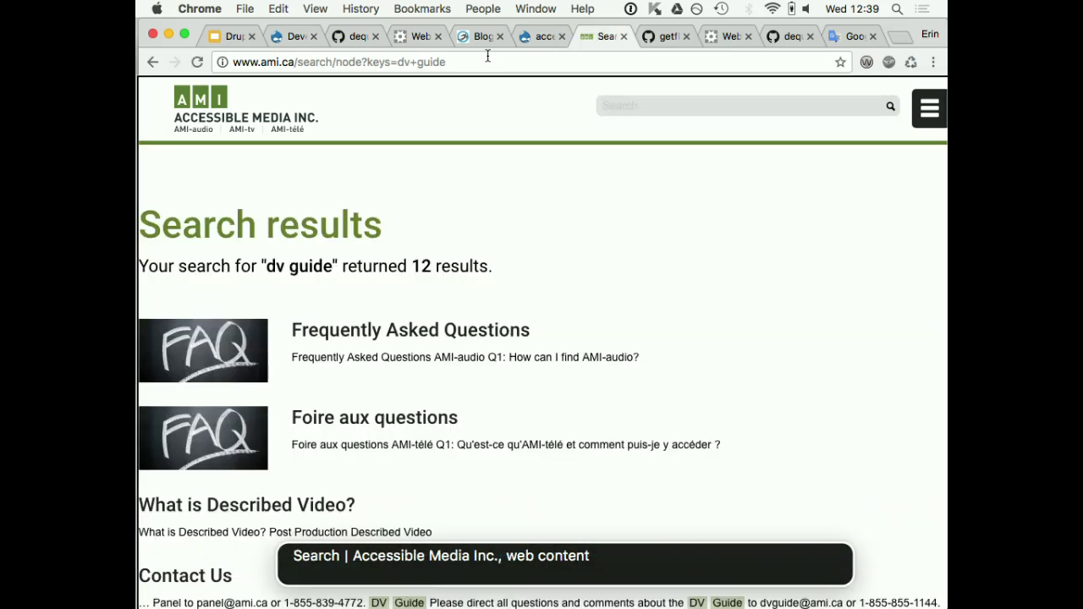
pyautogui.scroll(-5, 505, 198)
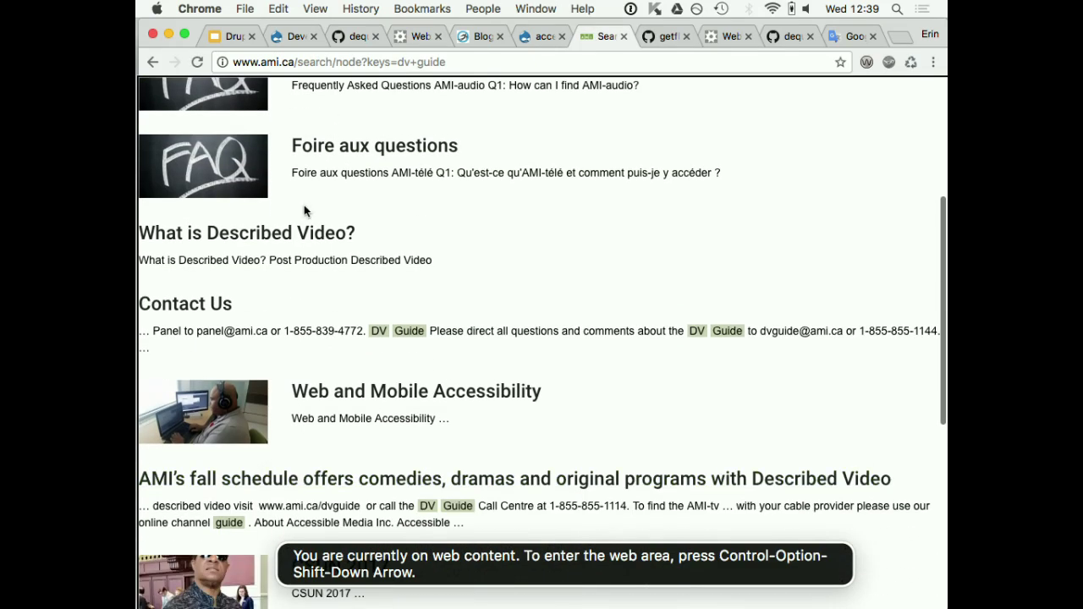
pyautogui.click(302, 237)
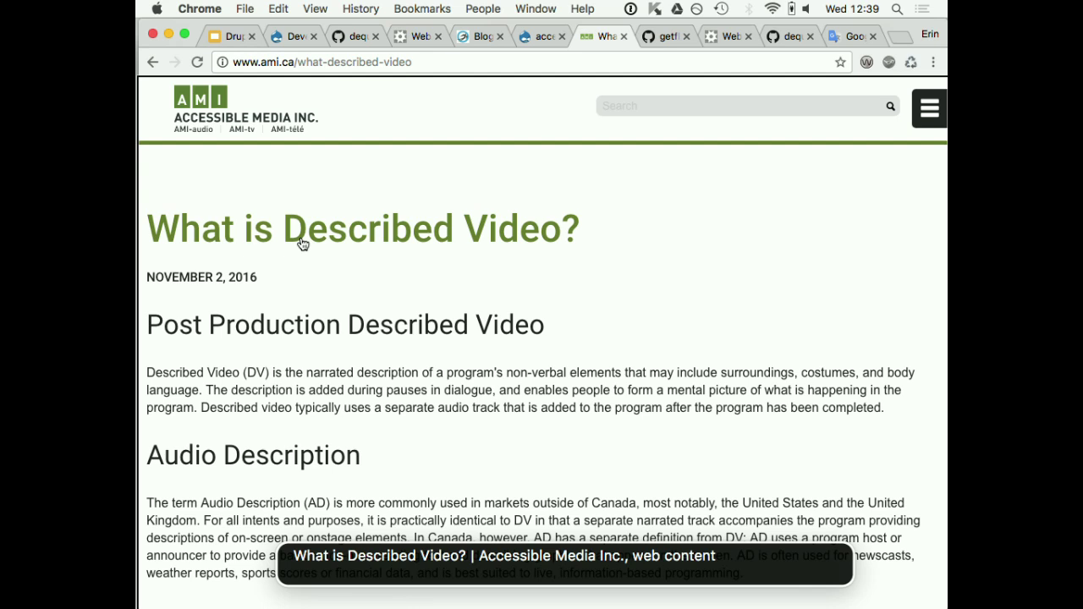
pyautogui.moveTo(298, 62); pyautogui.dragTo(423, 70)
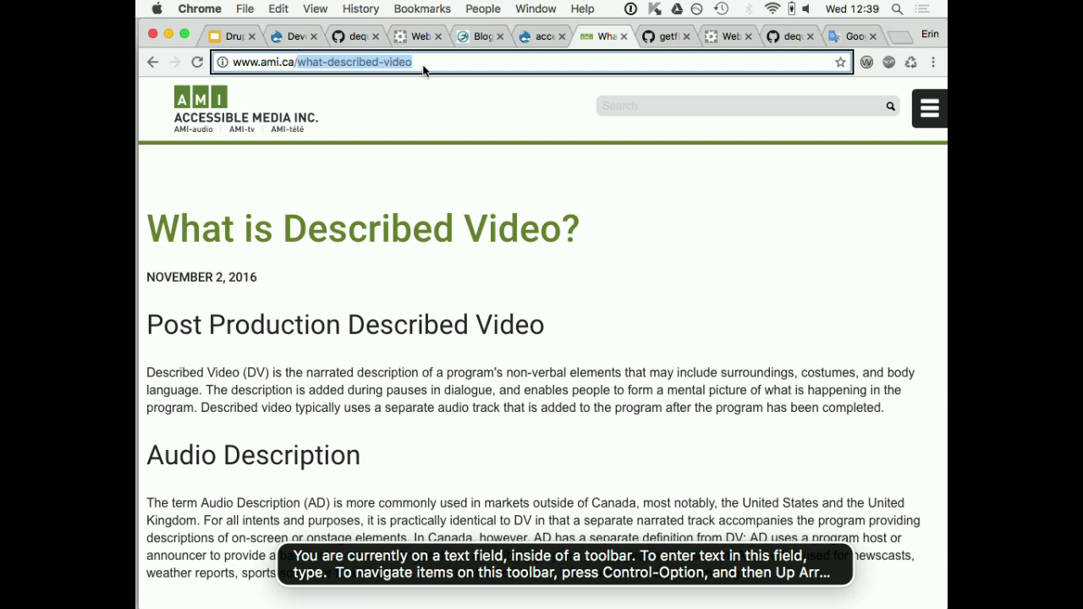
pyautogui.write('dvguide')
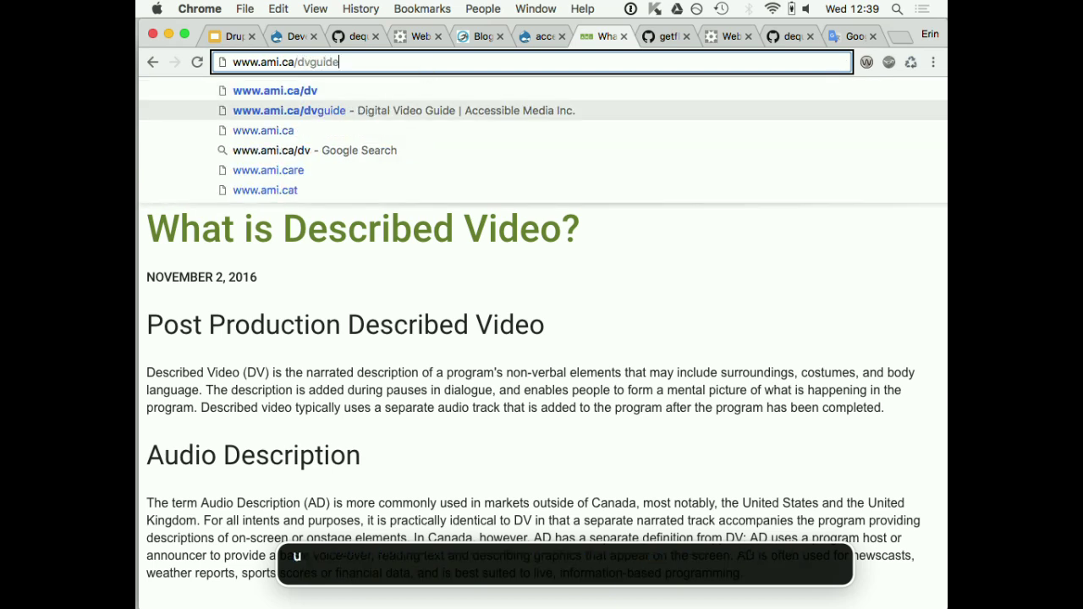
pyautogui.press('Return')
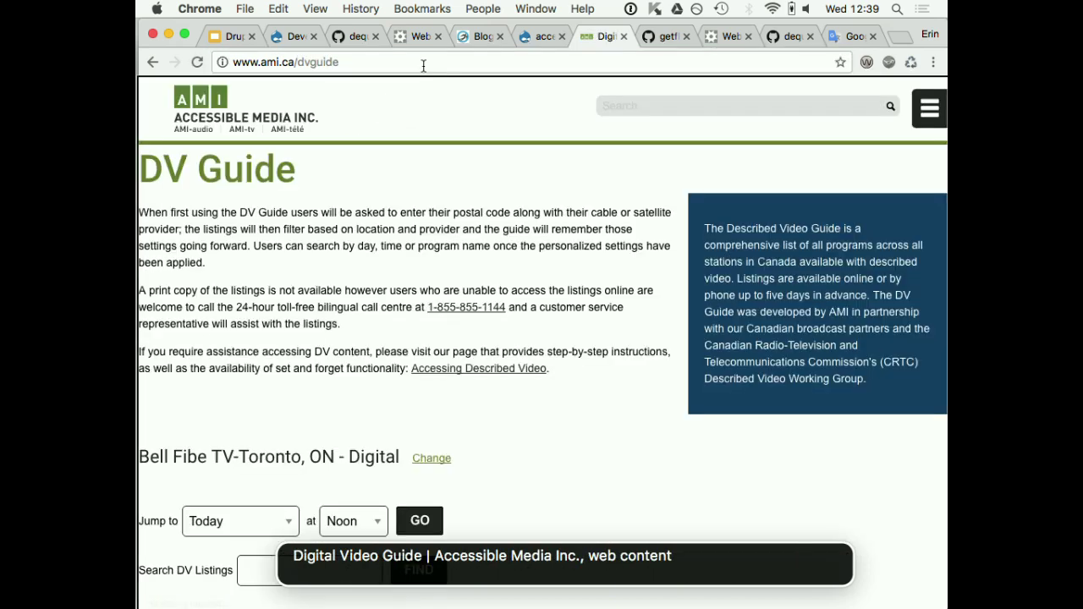
# Move keyboard focus through the DV Guide page to the "Jump to" day selector.
pyautogui.press('Tab')
pyautogui.press('Tab')
pyautogui.press('Tab')
pyautogui.press('Tab')
pyautogui.press('Tab')
pyautogui.press('Tab')
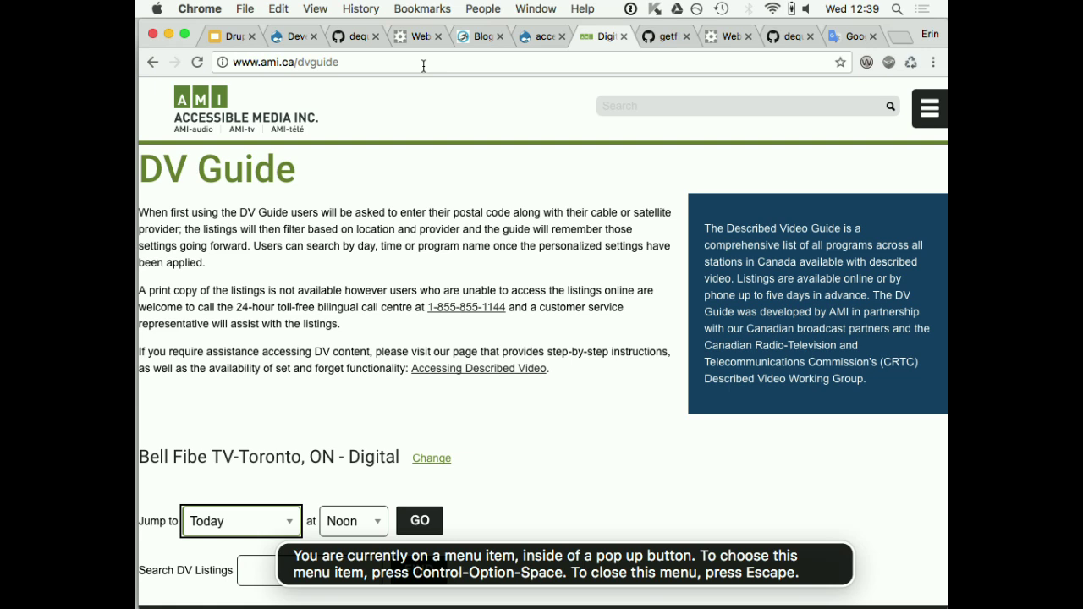
# Return focus to the Change link and step the VoiceOver cursor back and forth over the "Jump to" label and day selector.
pyautogui.scroll(-5, 510, 244)
pyautogui.hotkey('shift', 'Tab')
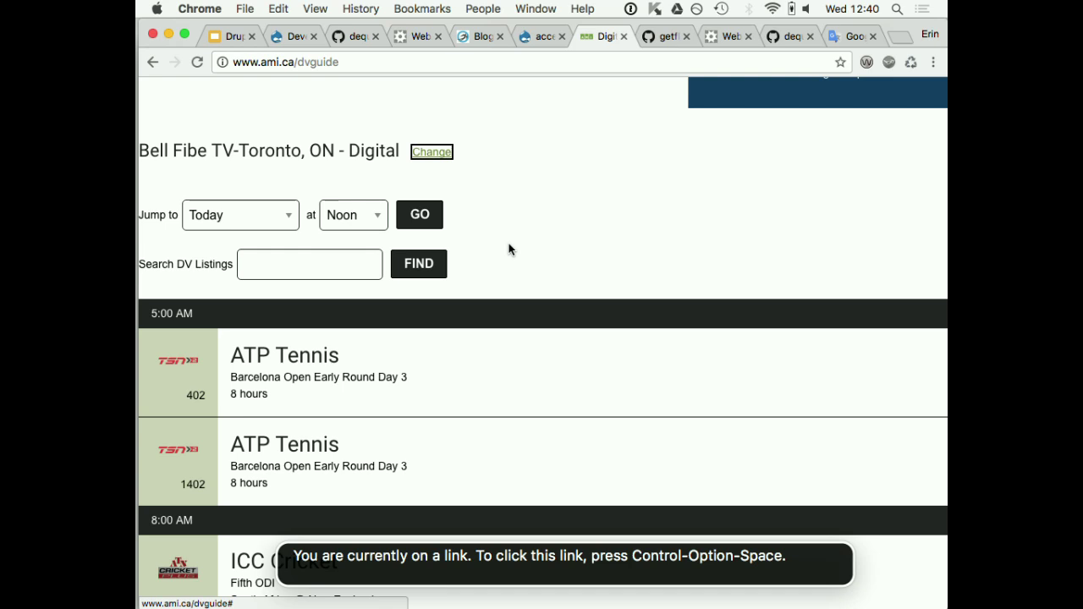
pyautogui.hotkey('ctrl', 'alt', 'Right')
pyautogui.hotkey('ctrl', 'alt', 'Right')
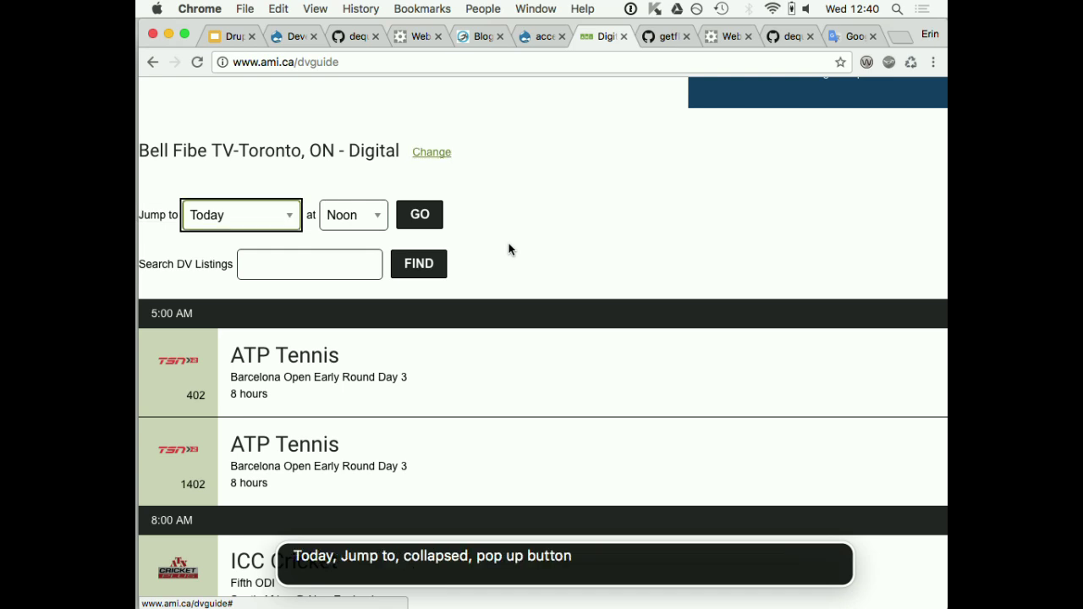
pyautogui.hotkey('ctrl', 'alt', 'Left')
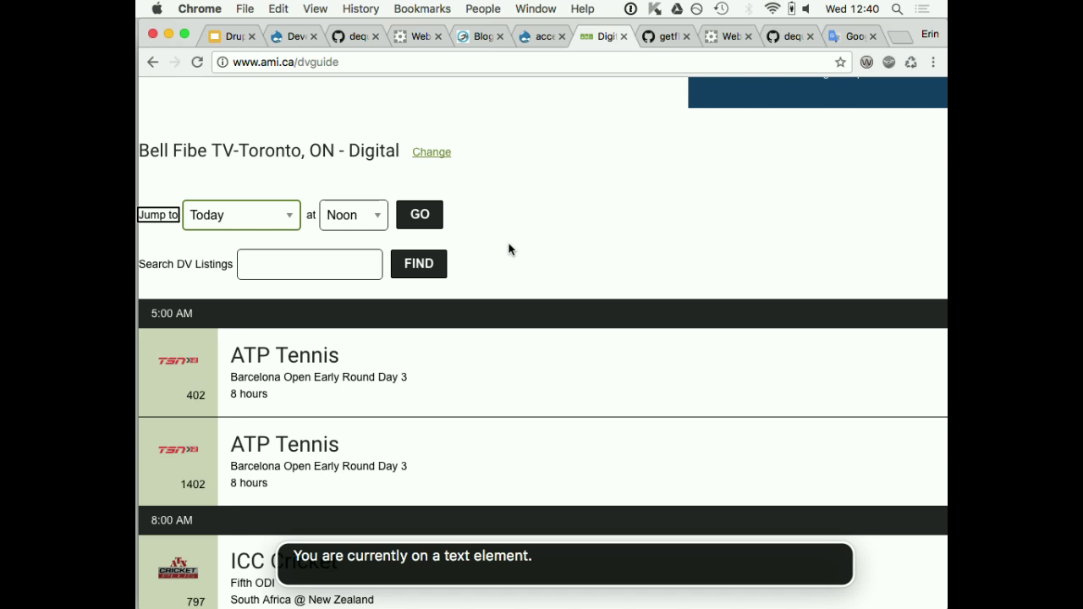
pyautogui.hotkey('ctrl', 'alt', 'Left')
pyautogui.hotkey('ctrl', 'alt', 'Right')
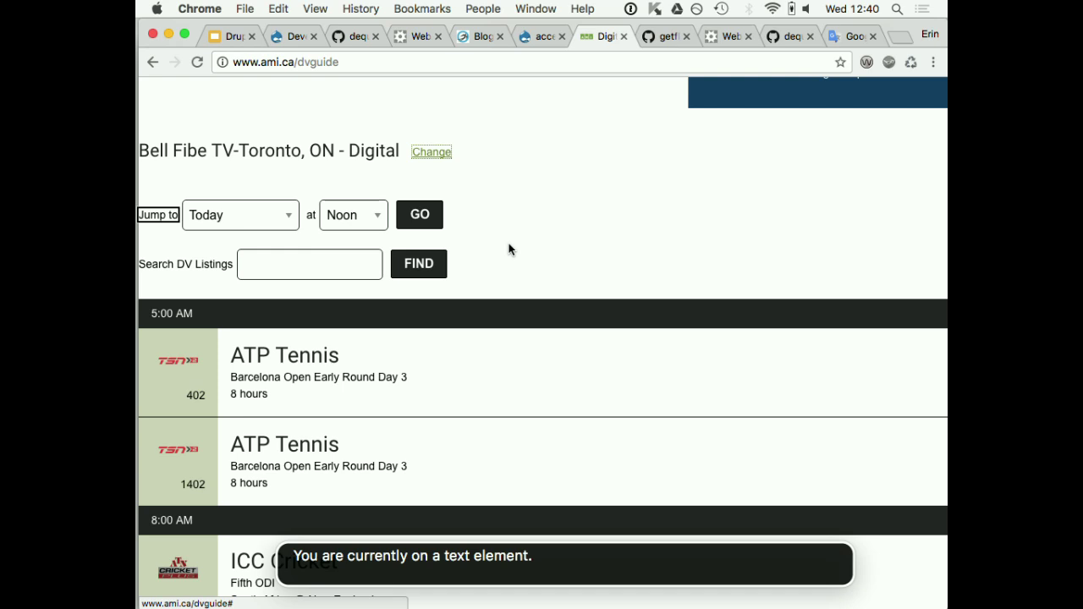
pyautogui.hotkey('ctrl', 'alt', 'Right')
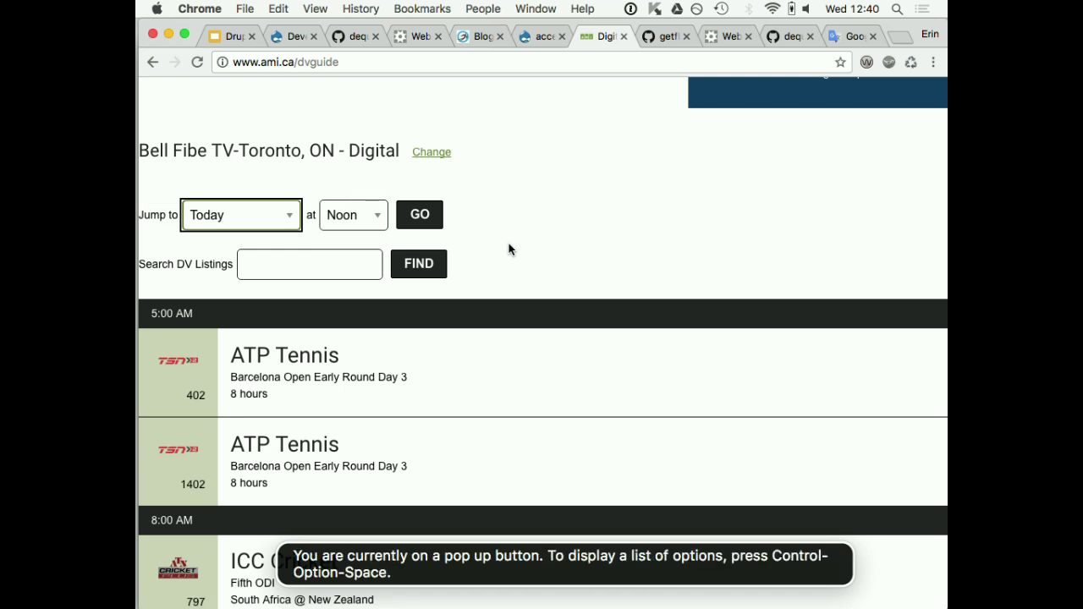
# Step the VoiceOver cursor forward past the time selector to the GO button, and back to the "Jump to" label.
pyautogui.hotkey('ctrl', 'alt', 'Right')
pyautogui.hotkey('ctrl', 'alt', 'Right')
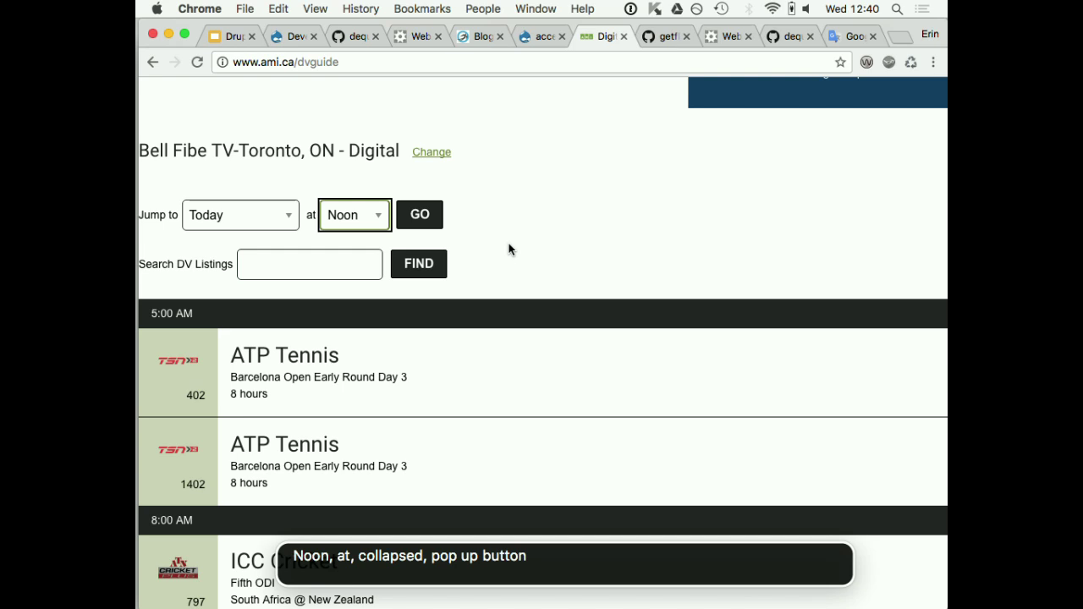
pyautogui.hotkey('ctrl', 'alt', 'Right')
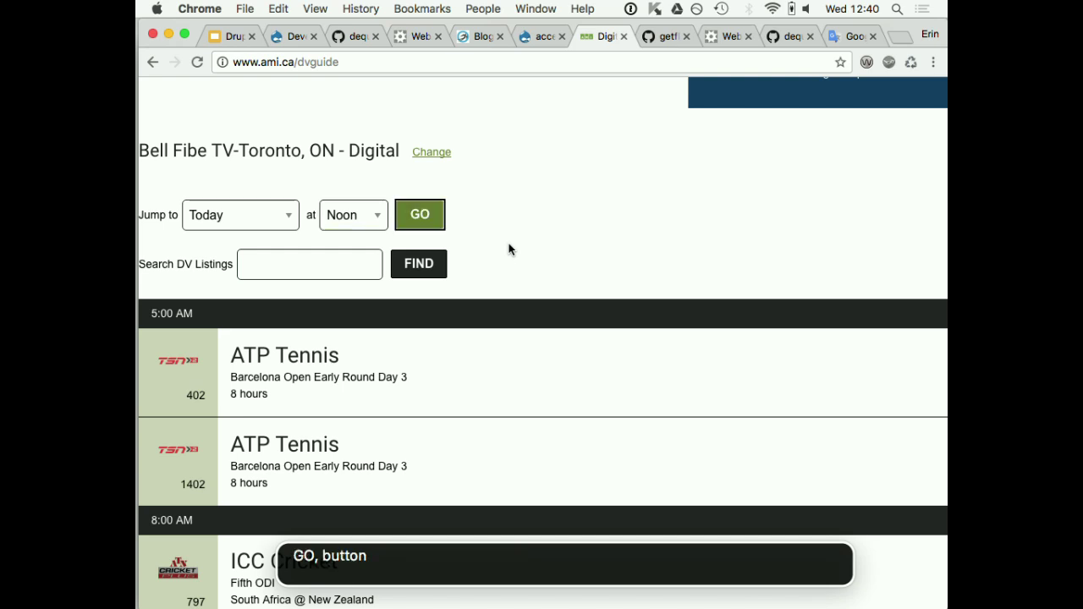
pyautogui.hotkey('ctrl', 'alt', 'Left')
pyautogui.hotkey('ctrl', 'alt', 'Left')
pyautogui.hotkey('ctrl', 'alt', 'Left')
pyautogui.hotkey('ctrl', 'alt', 'Left')
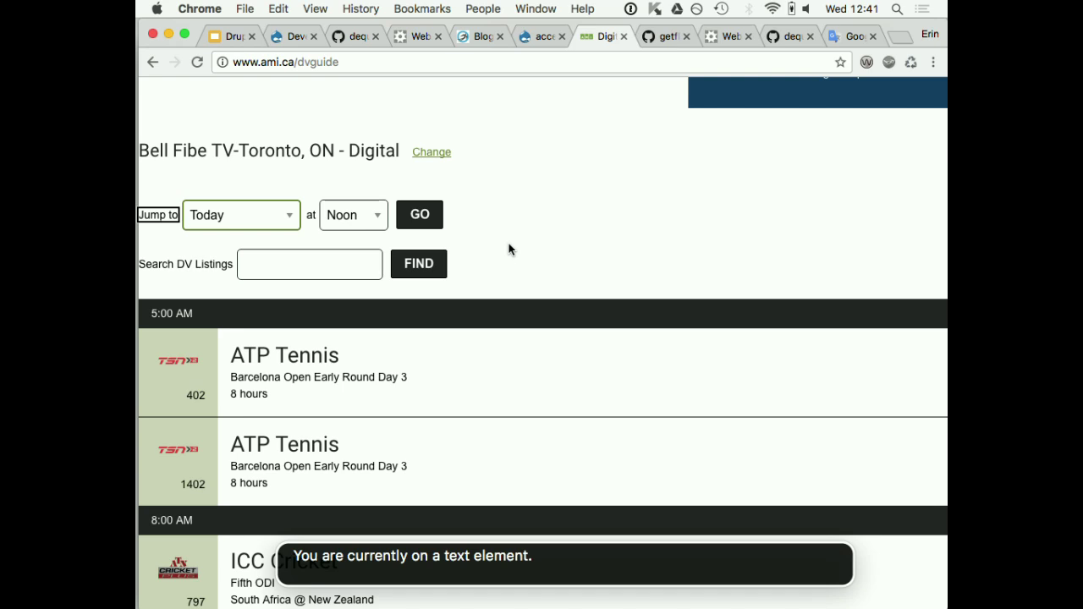
# Step the VoiceOver cursor forward through the filter and search controls to the hidden description of the results tables.
pyautogui.hotkey('ctrl', 'alt', 'Right')
pyautogui.hotkey('ctrl', 'alt', 'Right')
pyautogui.hotkey('ctrl', 'alt', 'Right')
pyautogui.hotkey('ctrl', 'alt', 'Right')
pyautogui.hotkey('ctrl', 'alt', 'Right')
pyautogui.hotkey('ctrl', 'alt', 'Right')
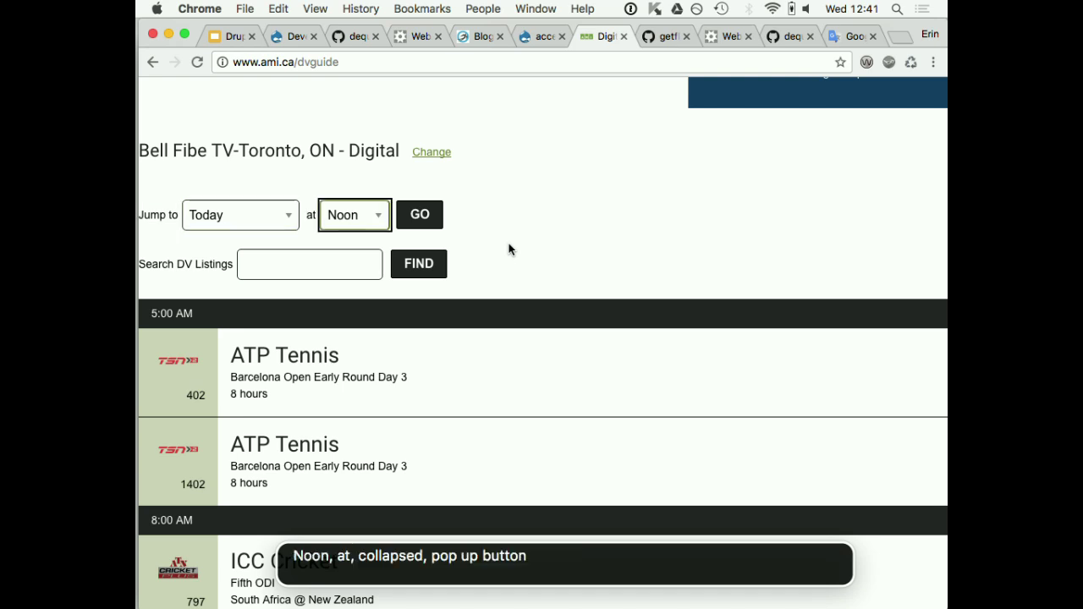
pyautogui.hotkey('ctrl', 'alt', 'Right')
pyautogui.hotkey('ctrl', 'alt', 'Right')
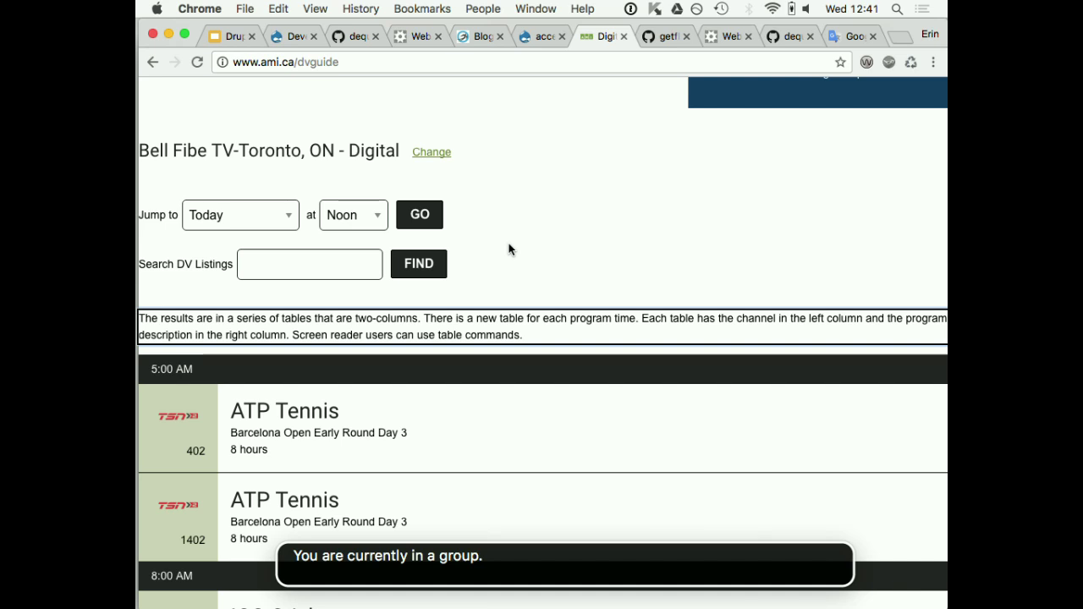
# Return to the Google Slides presentation and turn off VoiceOver in System Preferences, quitting the preferences when done.
pyautogui.click(233, 36)
pyautogui.moveTo(137, 251)
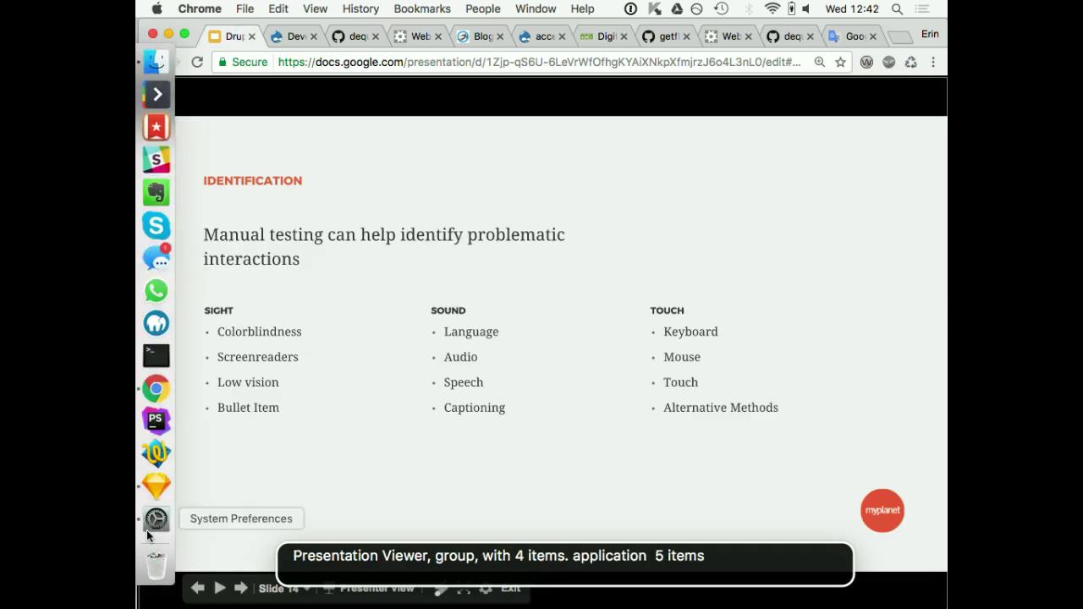
pyautogui.click(148, 525)
pyautogui.click(565, 248)
pyautogui.press('cmd+q')
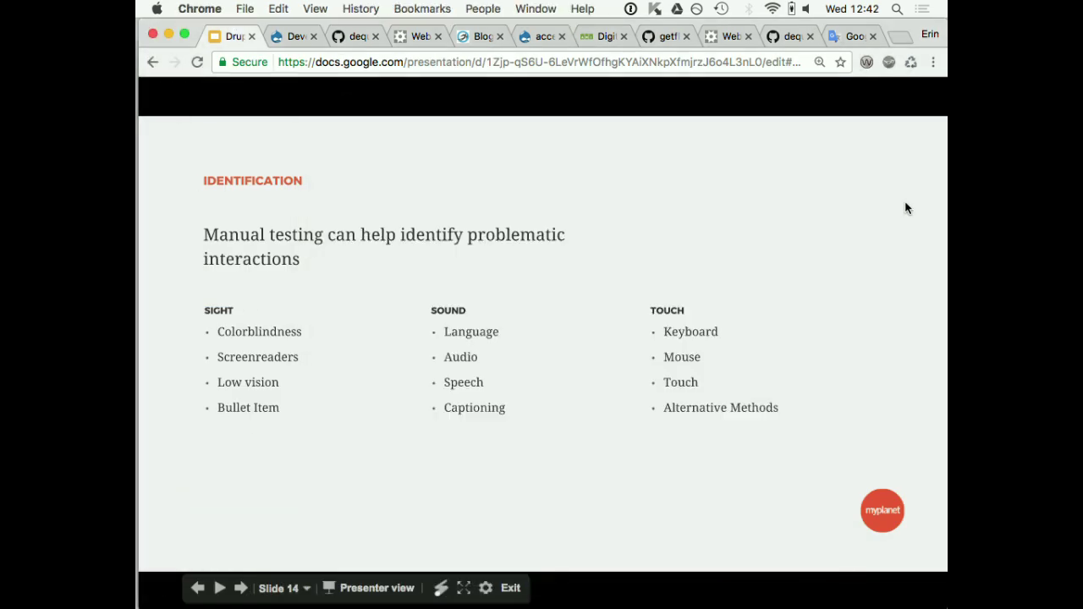
# Advance the presentation to the "Tactics for your Custom Themes" slide.
pyautogui.press('Right')
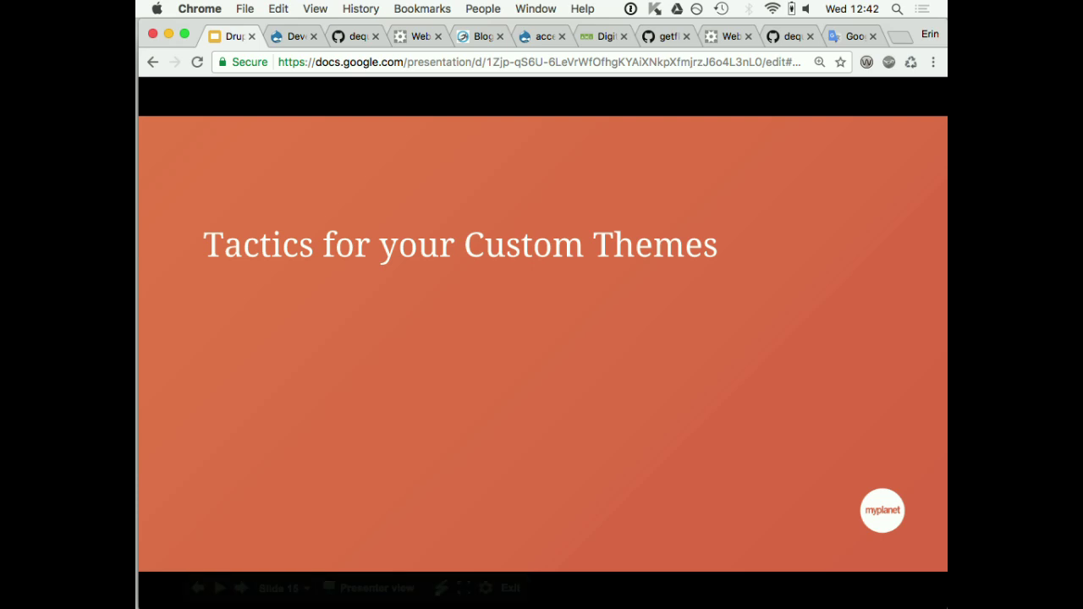